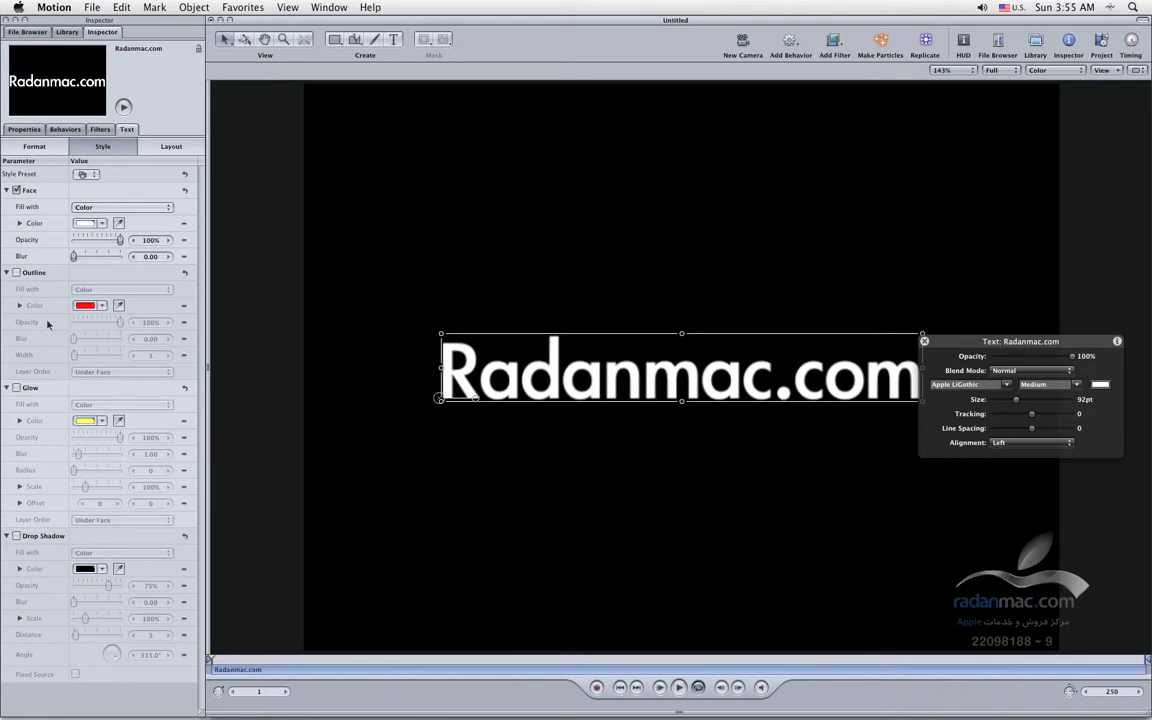
Step: Make the letters 'mac' in the title blue and set them in Apple LiSung
{"action": "double_click", "coordinate": [648, 348]}
{"action": "left_click_drag", "start_coordinate": [772, 372], "coordinate": [654, 378]}
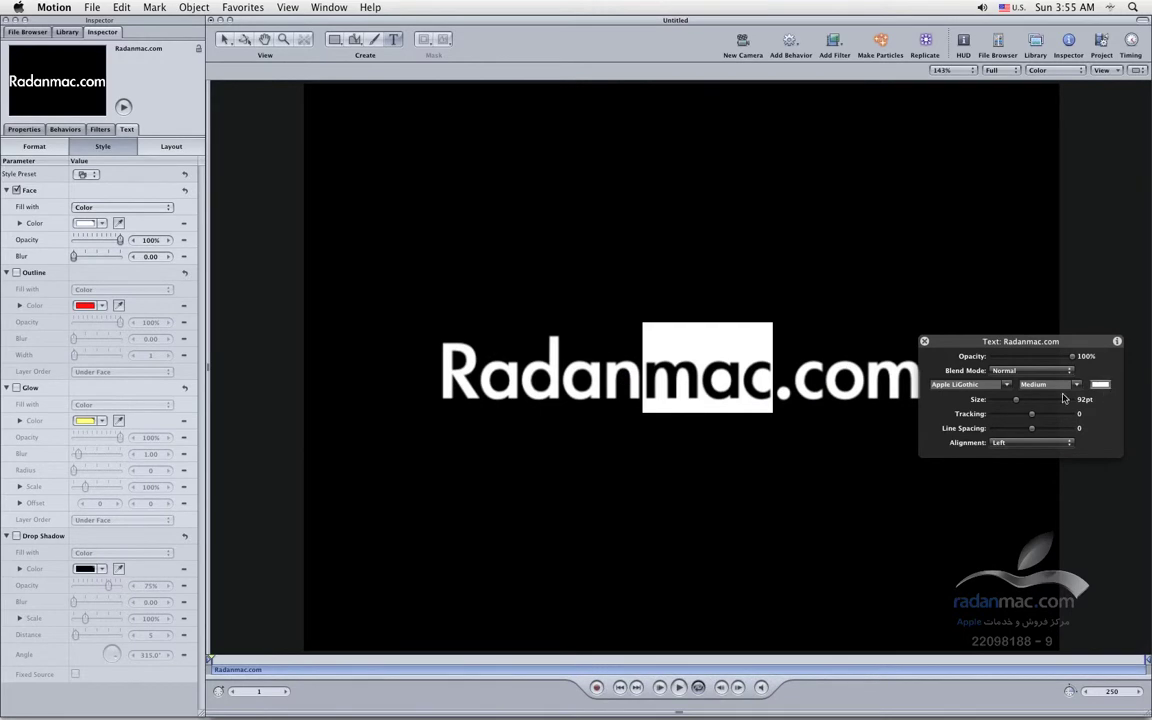
{"action": "key", "text": "super+shift+c"}
{"action": "left_click", "coordinate": [189, 534]}
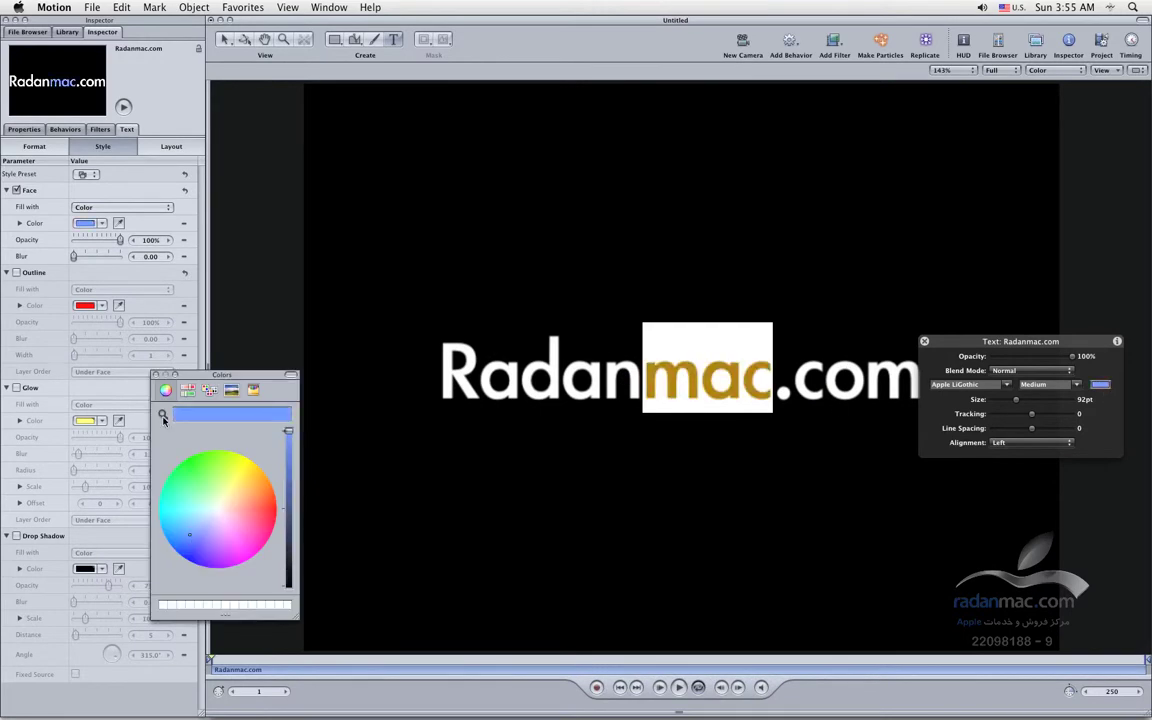
{"action": "left_click", "coordinate": [156, 375]}
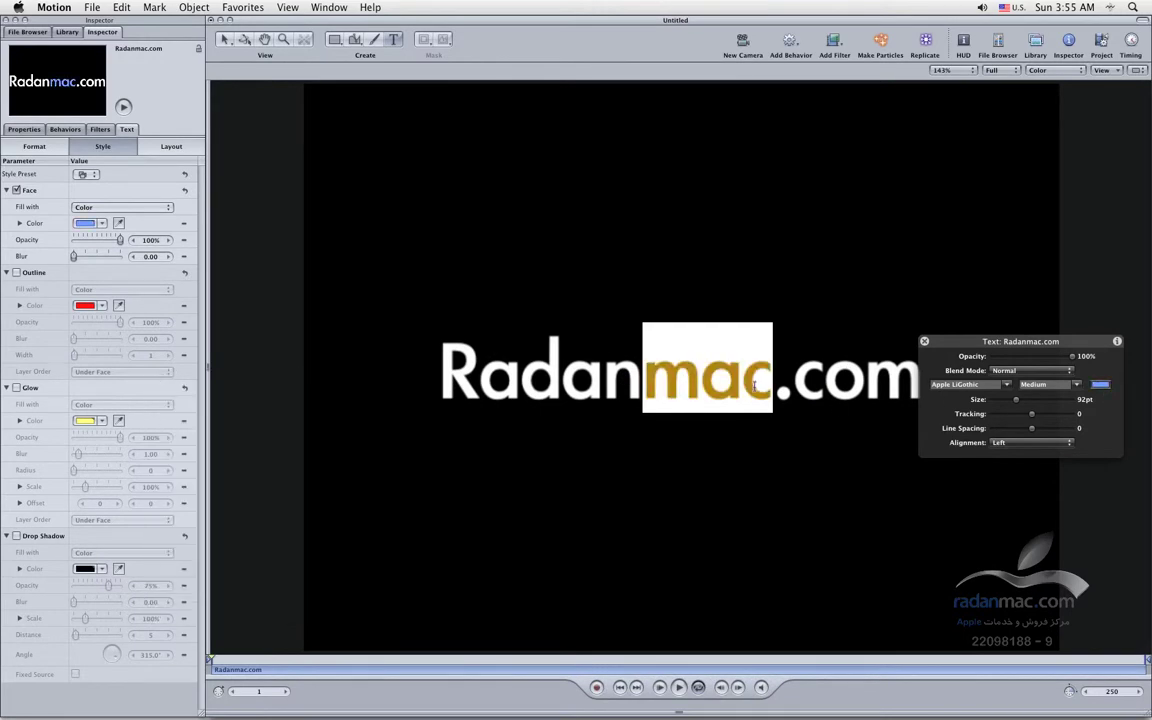
{"action": "left_click", "coordinate": [1006, 384]}
{"action": "left_click", "coordinate": [956, 407]}
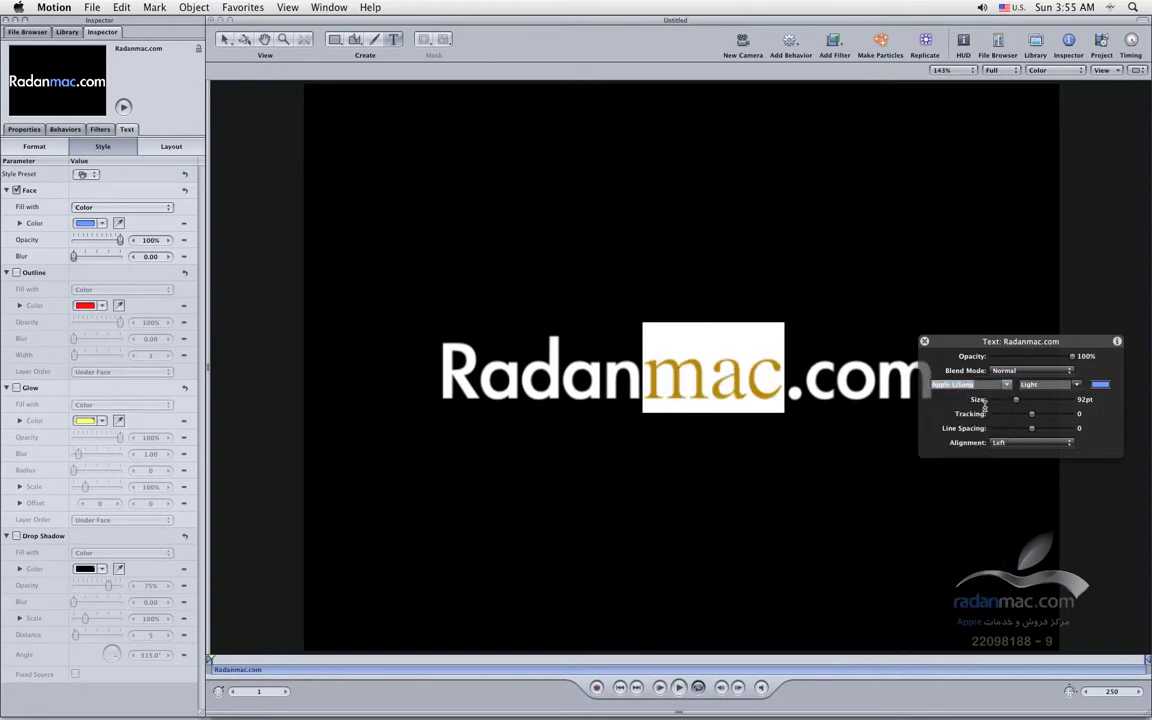
{"action": "left_click", "coordinate": [506, 257]}
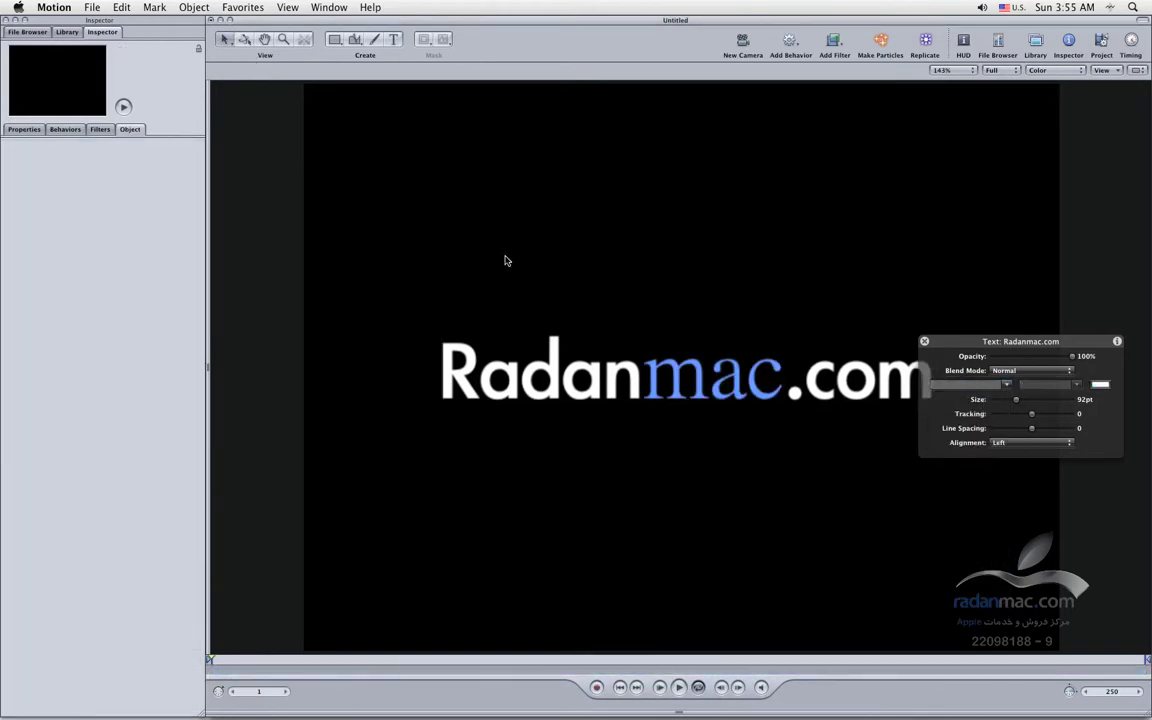
Step: Enlarge the 'mac' letters from 92pt to 97pt, leaving the whole title selected
{"action": "left_click", "coordinate": [727, 393]}
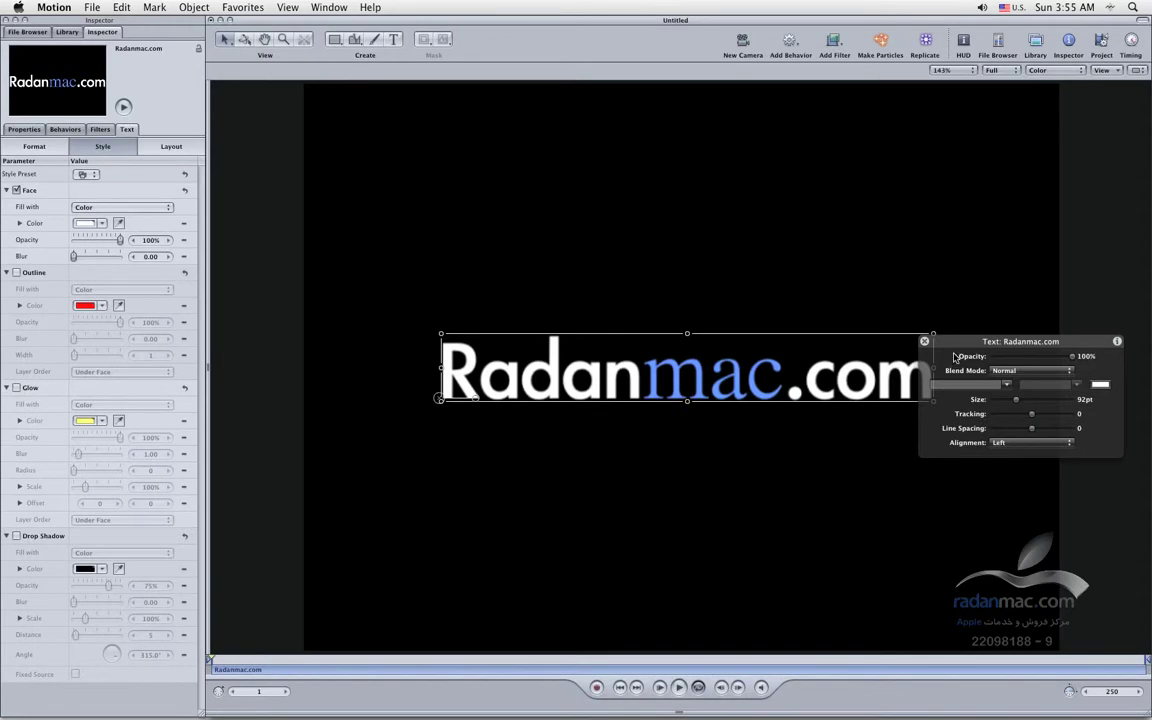
{"action": "left_click_drag", "start_coordinate": [955, 343], "coordinate": [991, 362]}
{"action": "left_click", "coordinate": [690, 322]}
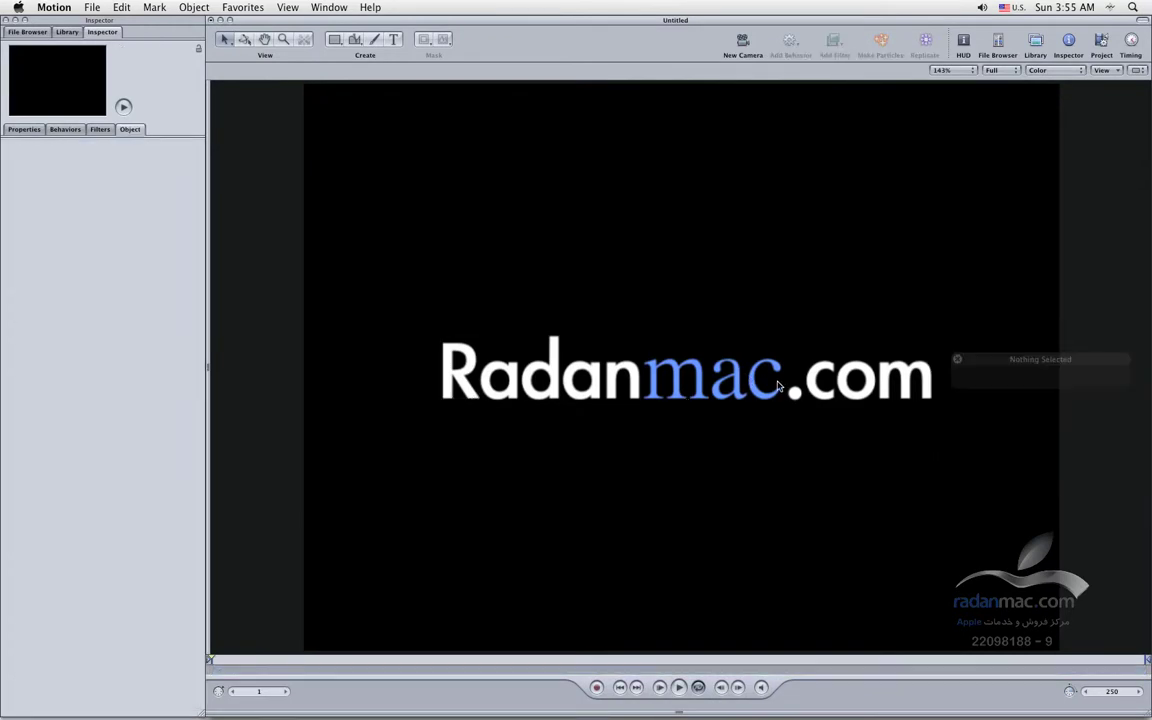
{"action": "left_click", "coordinate": [755, 388]}
{"action": "double_click", "coordinate": [755, 388]}
{"action": "left_click_drag", "start_coordinate": [785, 375], "coordinate": [643, 375]}
{"action": "left_click_drag", "start_coordinate": [1042, 425], "coordinate": [1046, 422]}
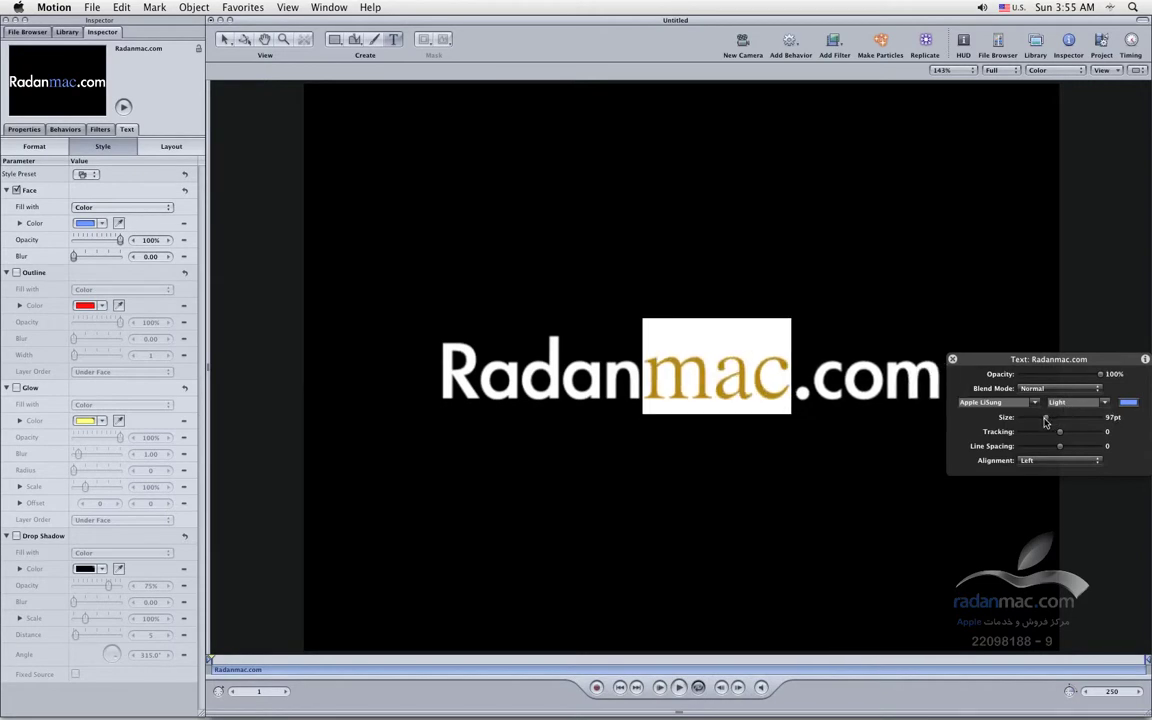
{"action": "left_click", "coordinate": [839, 320]}
{"action": "key", "text": "Escape"}
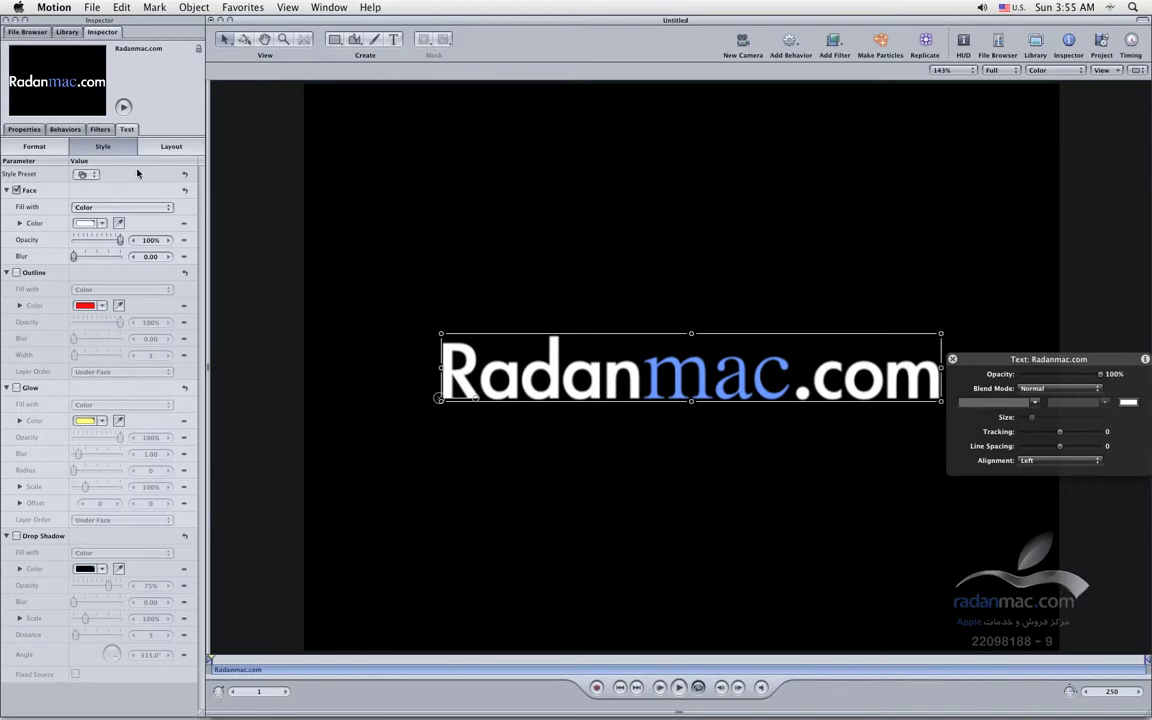
{"action": "left_click", "coordinate": [92, 174]}
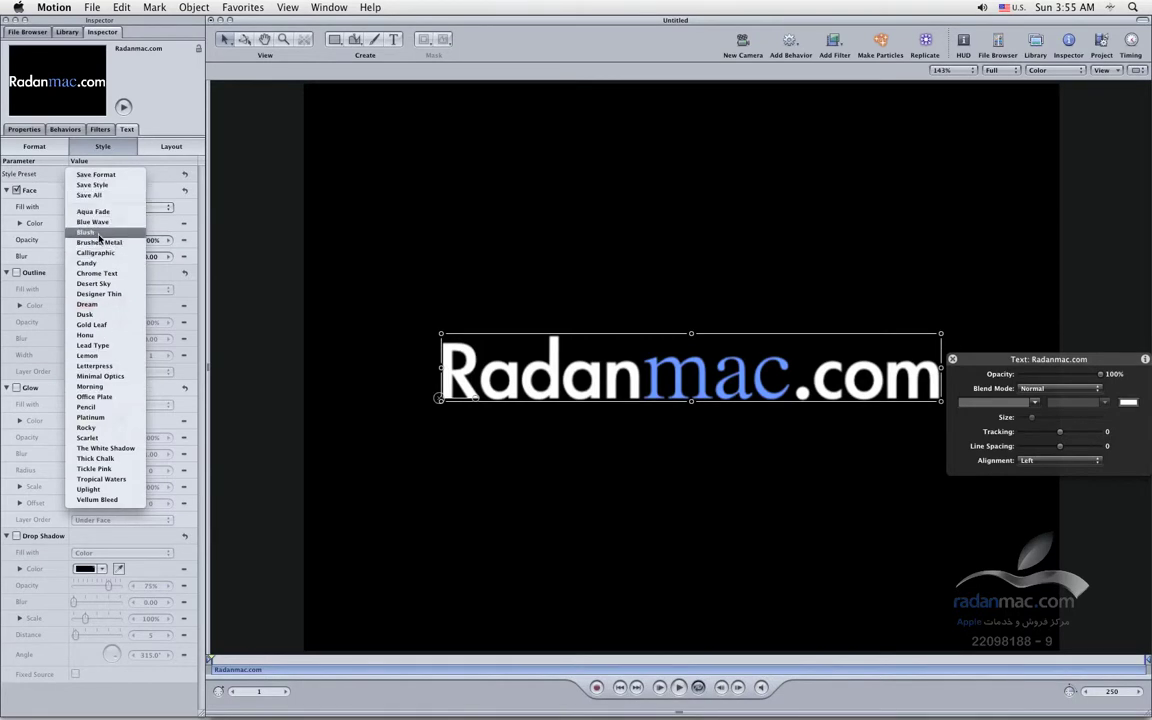
{"action": "left_click", "coordinate": [203, 329]}
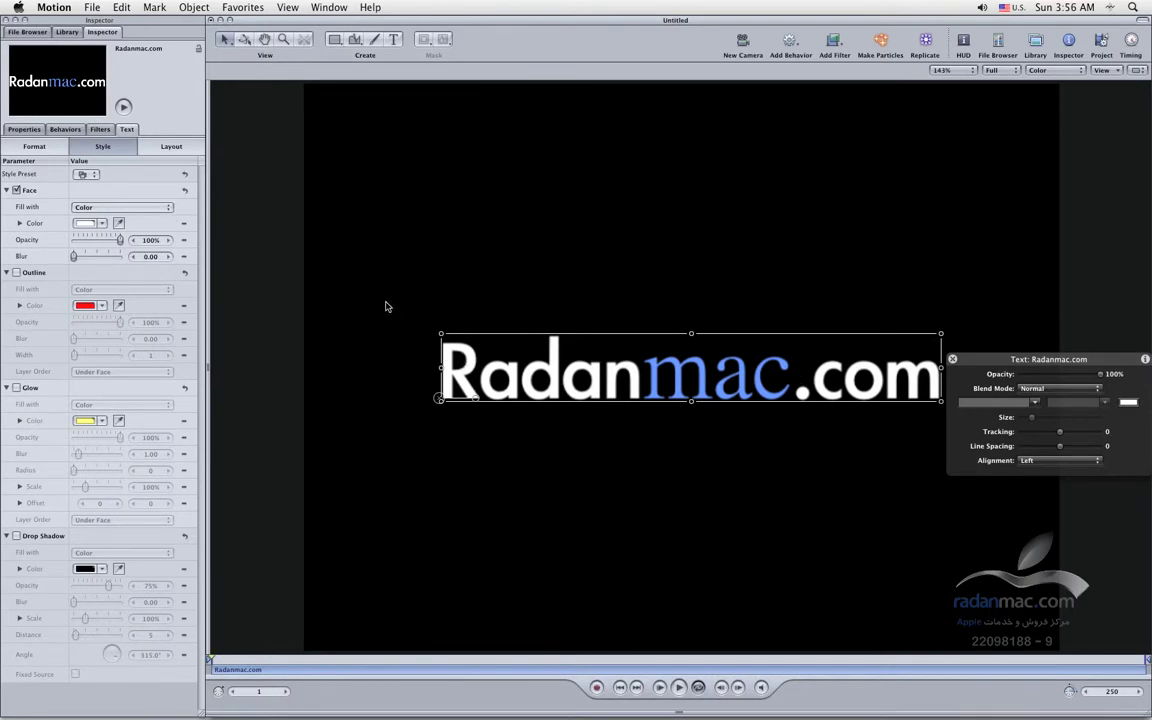
{"action": "left_click", "coordinate": [145, 207]}
Step: Fill the text face with a gradient and drag the blue stop to the red end
{"action": "left_click", "coordinate": [101, 219]}
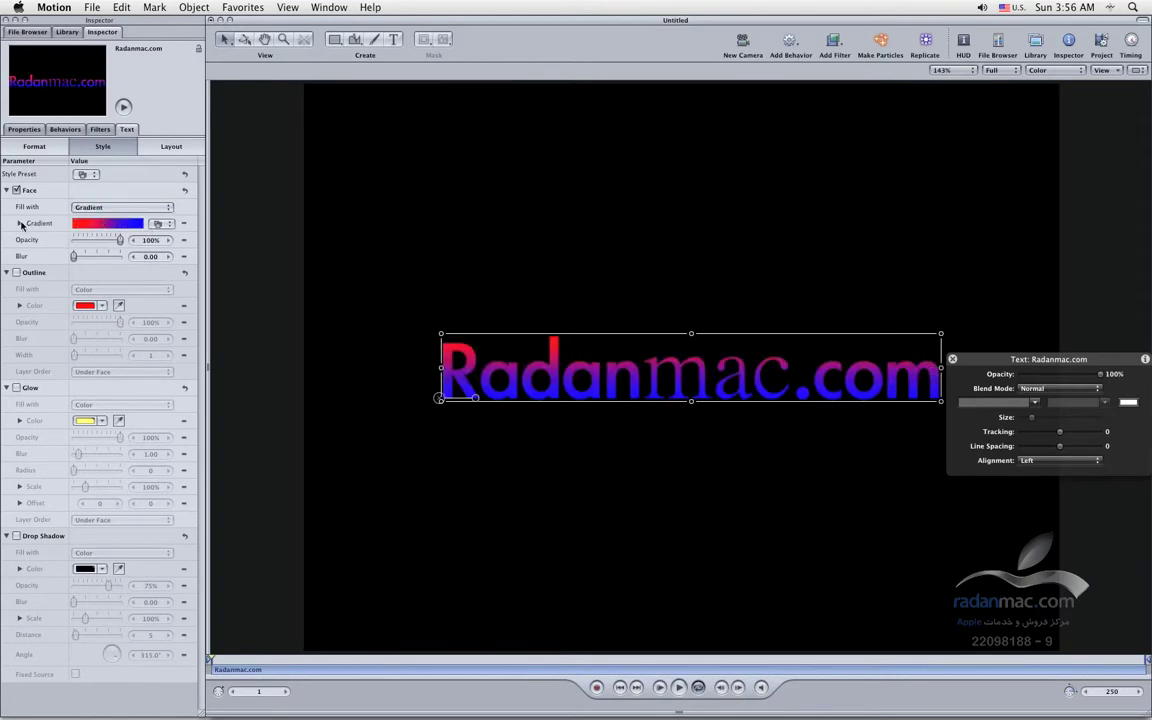
{"action": "left_click", "coordinate": [18, 223]}
{"action": "left_click", "coordinate": [172, 286]}
{"action": "left_click_drag", "start_coordinate": [172, 286], "coordinate": [14, 286]}
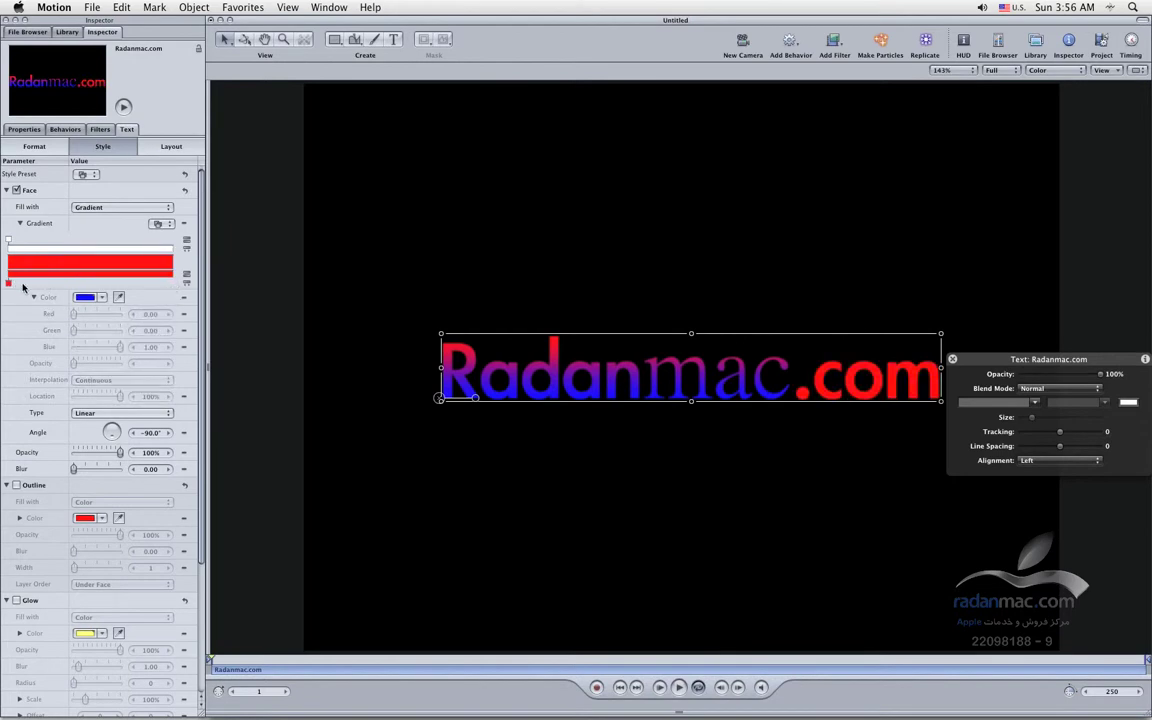
{"action": "left_click", "coordinate": [10, 286]}
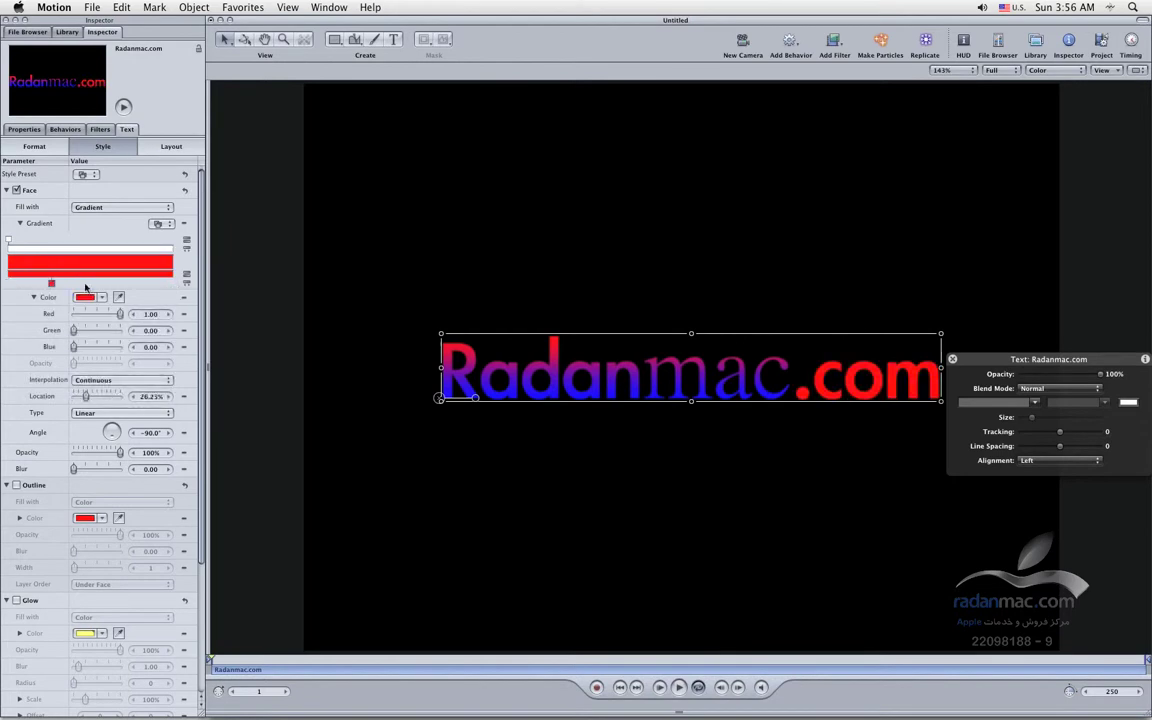
{"action": "left_click", "coordinate": [15, 286]}
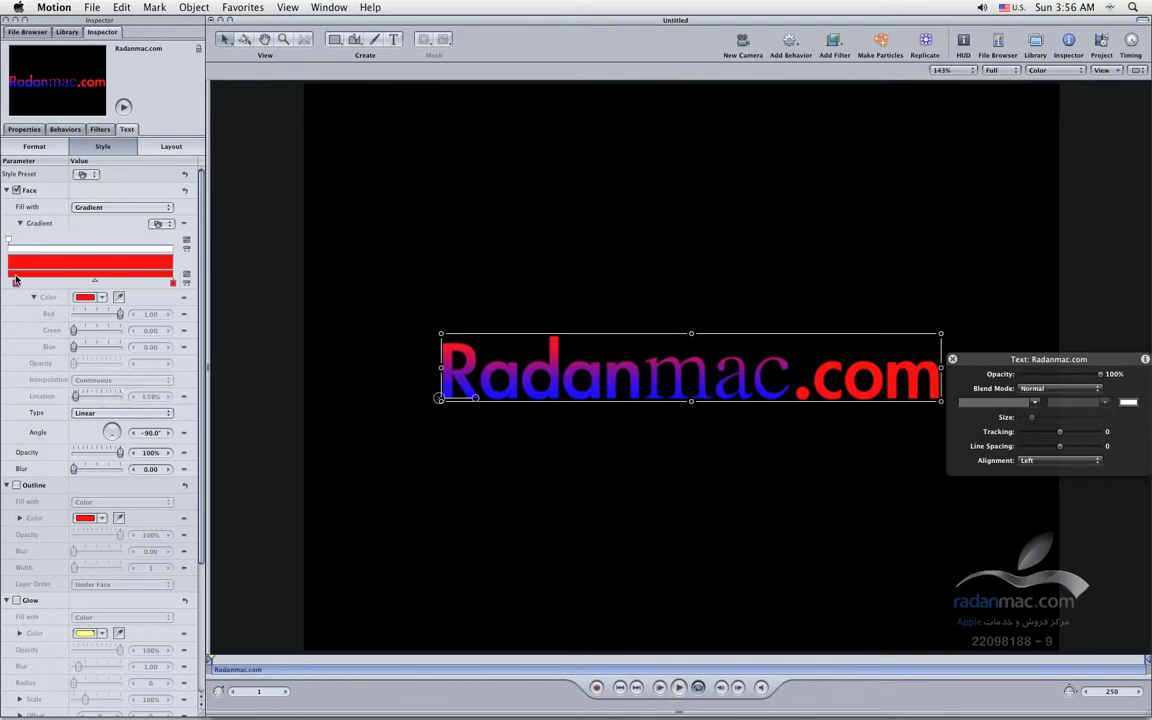
{"action": "left_click", "coordinate": [15, 286]}
Step: Turn the left gradient stop yellow, then place the cursor inside the title text
{"action": "left_click", "coordinate": [10, 285]}
{"action": "left_click", "coordinate": [84, 297]}
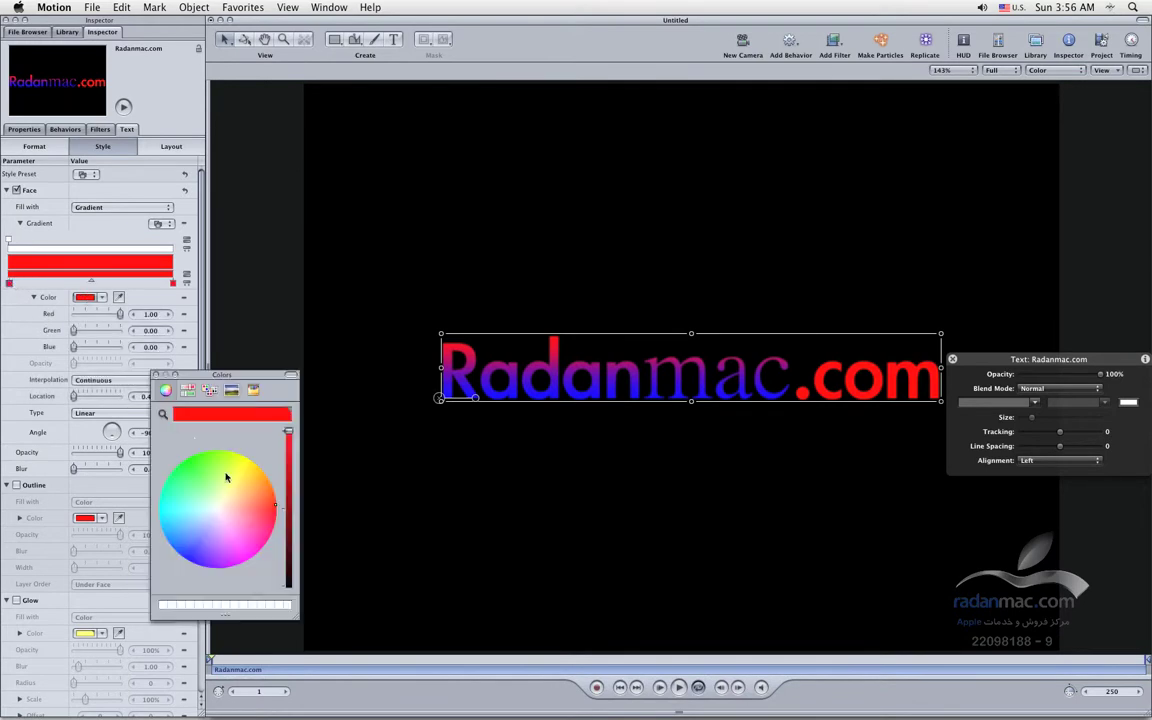
{"action": "left_click", "coordinate": [238, 470]}
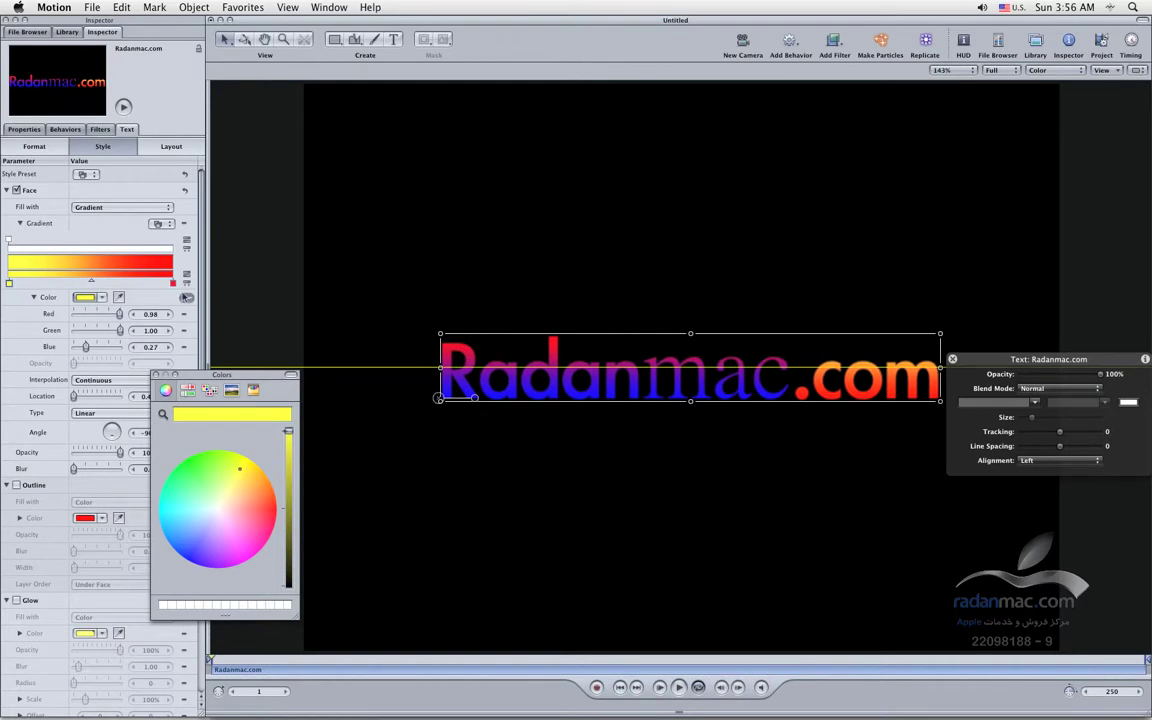
{"action": "left_click", "coordinate": [155, 375]}
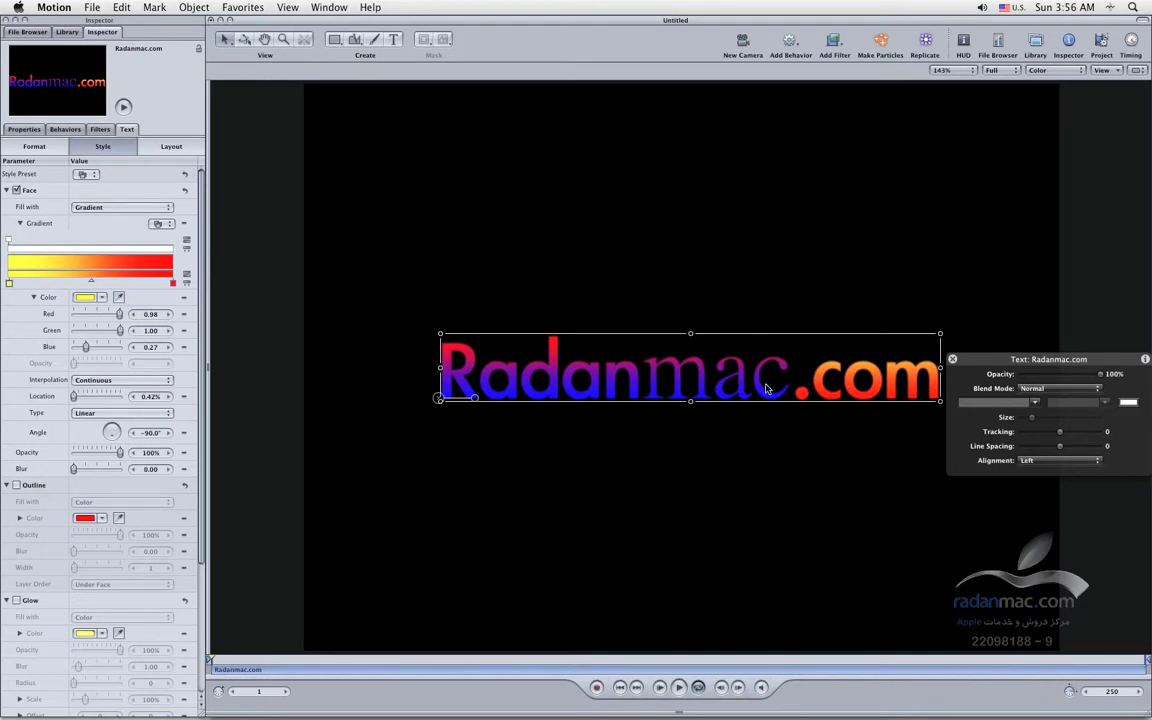
{"action": "double_click", "coordinate": [879, 391]}
{"action": "left_click", "coordinate": [760, 350]}
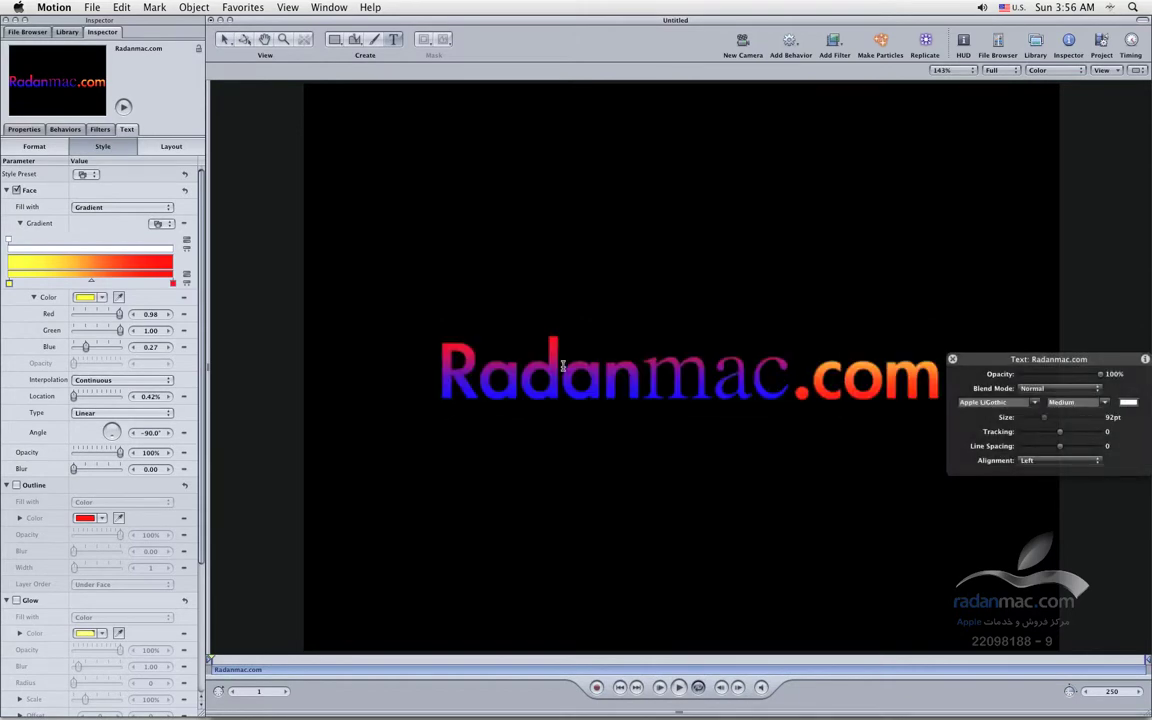
Step: Select 'com' and save its gradient as the library preset 'Yellow to Red'
{"action": "left_click", "coordinate": [88, 174]}
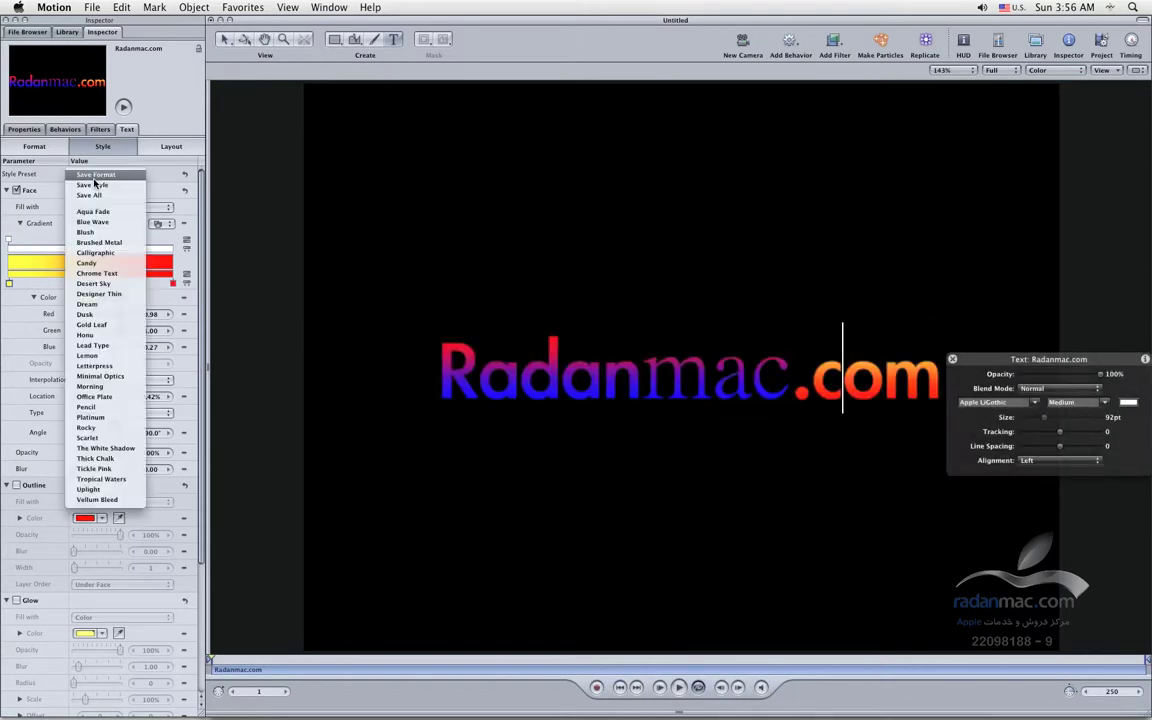
{"action": "key", "text": "Escape"}
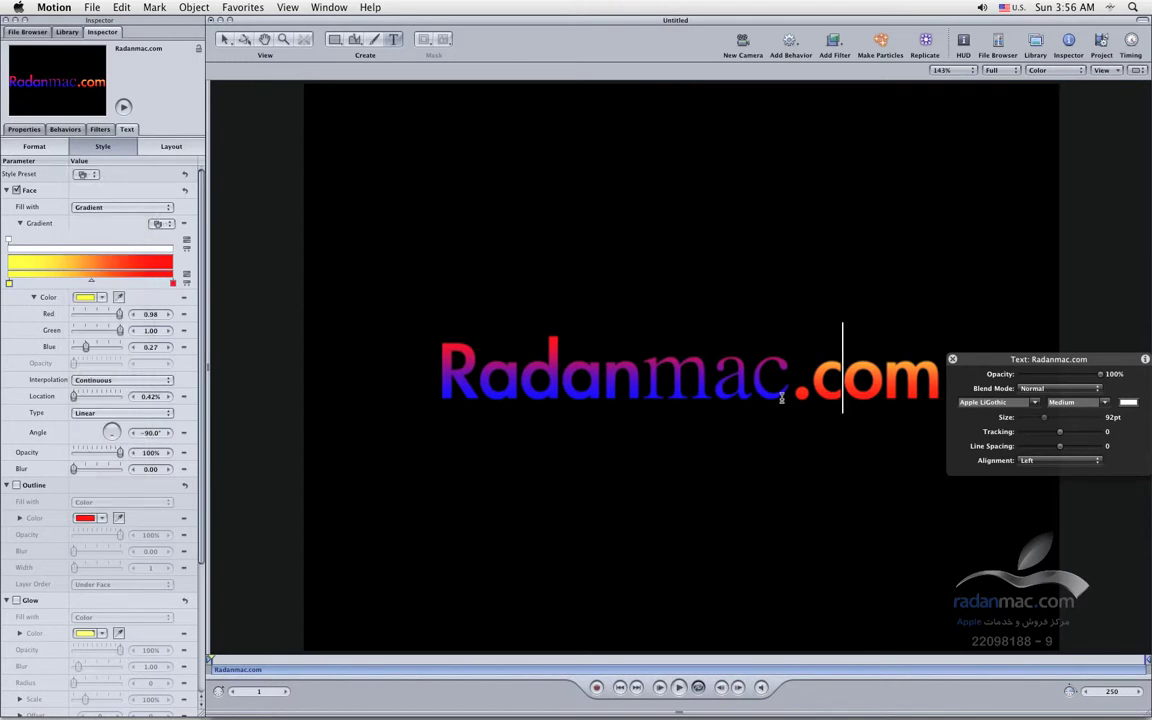
{"action": "left_click_drag", "start_coordinate": [811, 378], "coordinate": [942, 390]}
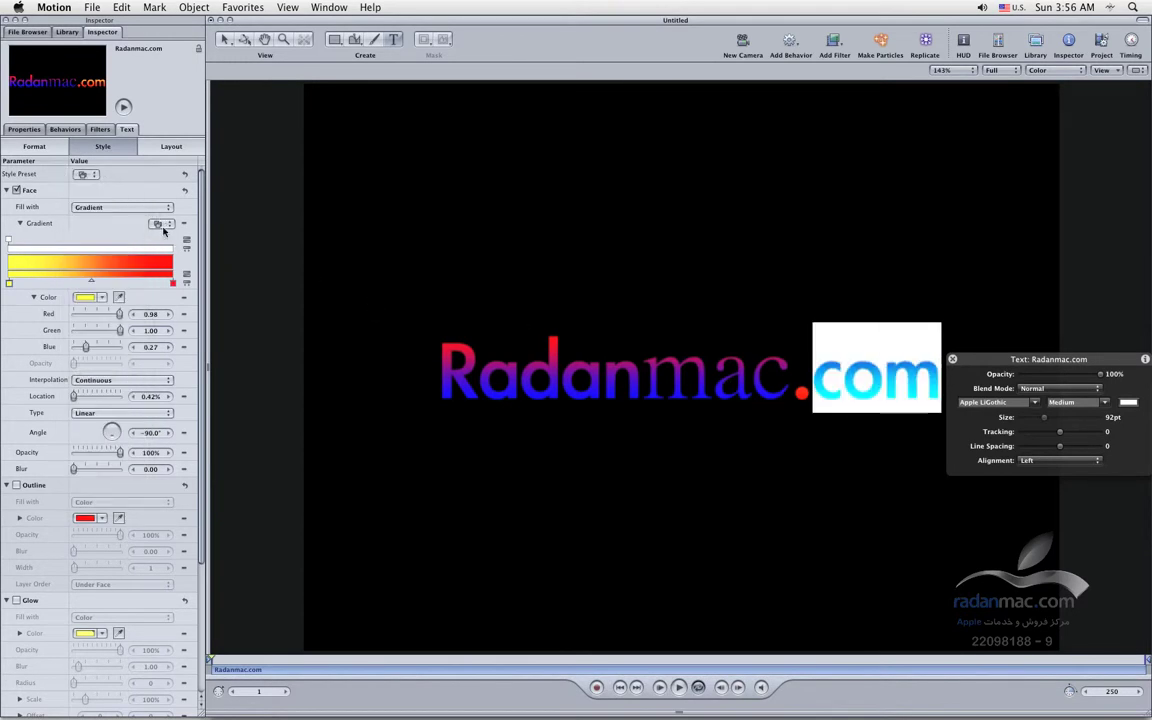
{"action": "left_click", "coordinate": [166, 224]}
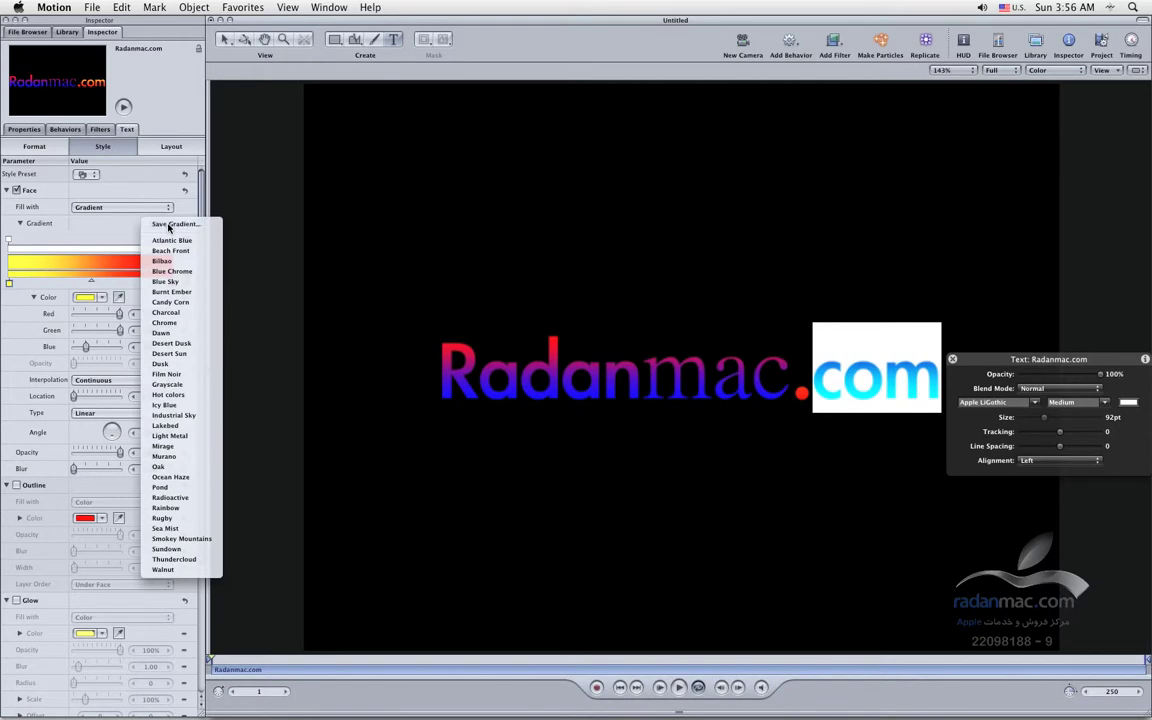
{"action": "left_click", "coordinate": [168, 226]}
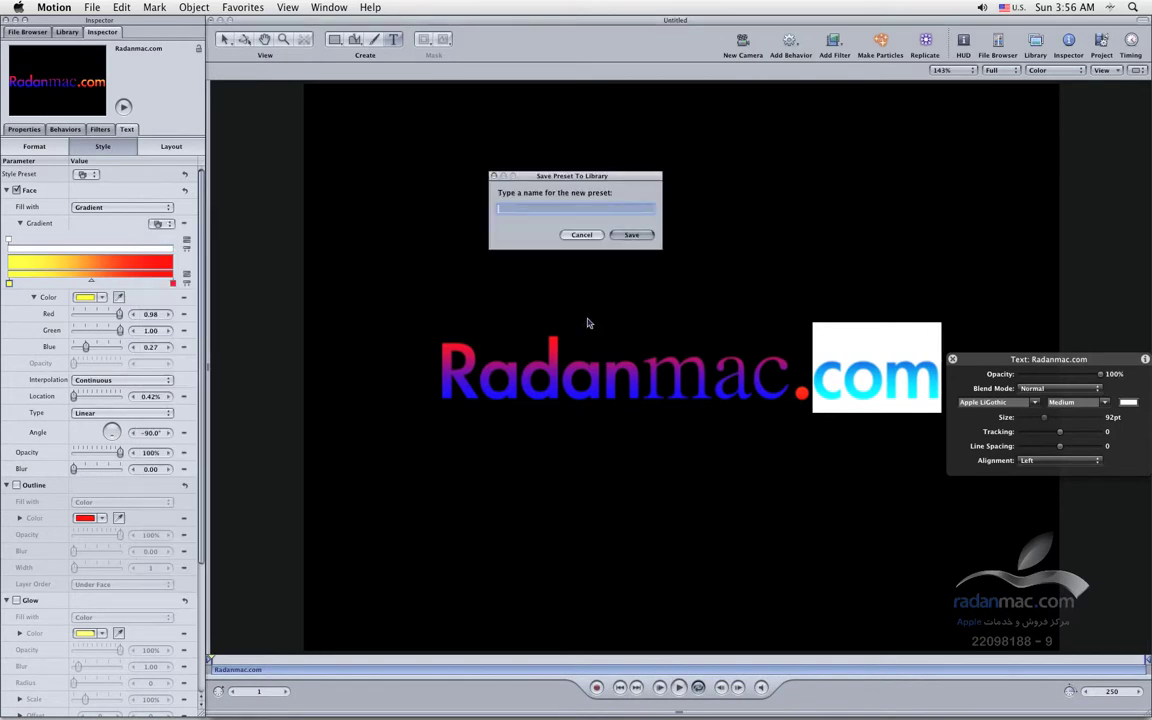
{"action": "type", "text": "Yellow to Red"}
{"action": "key", "text": "Return"}
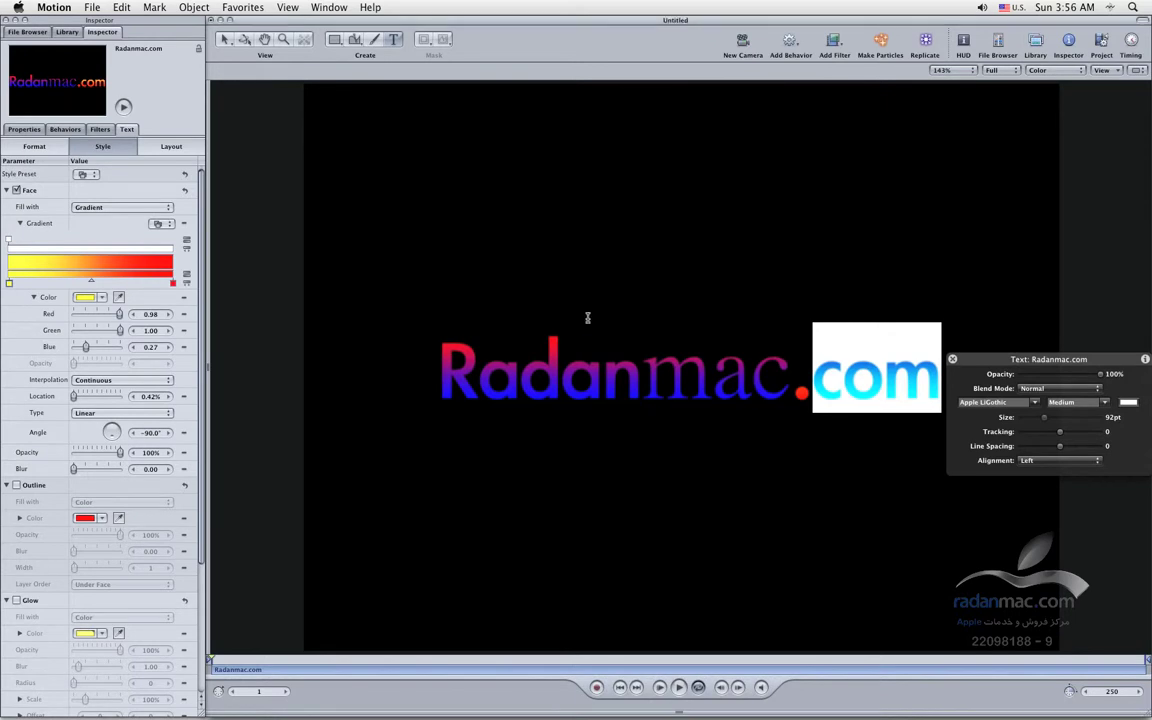
{"action": "left_click", "coordinate": [690, 370]}
Step: Select the word Radanmac and apply the Yellow to red gradient preset to it
{"action": "key", "text": "shift+Right"}
{"action": "key", "text": "Right"}
{"action": "key", "text": "shift+Right"}
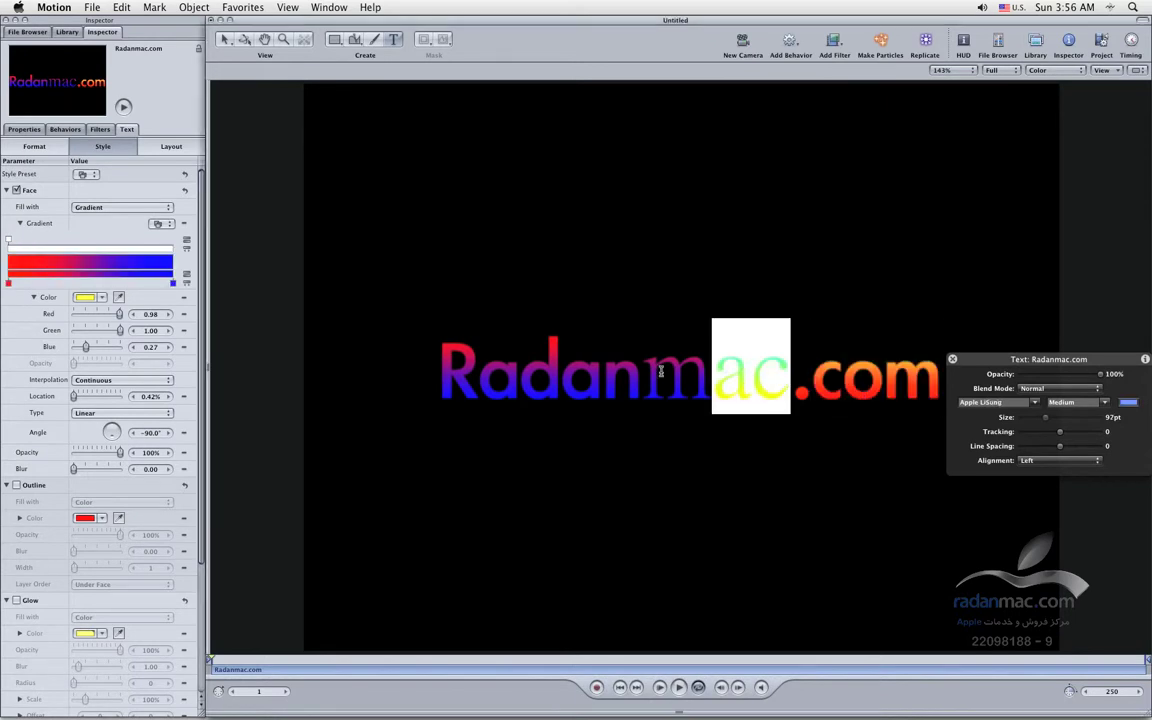
{"action": "left_click_drag", "start_coordinate": [720, 378], "coordinate": [406, 370]}
{"action": "left_click", "coordinate": [160, 223]}
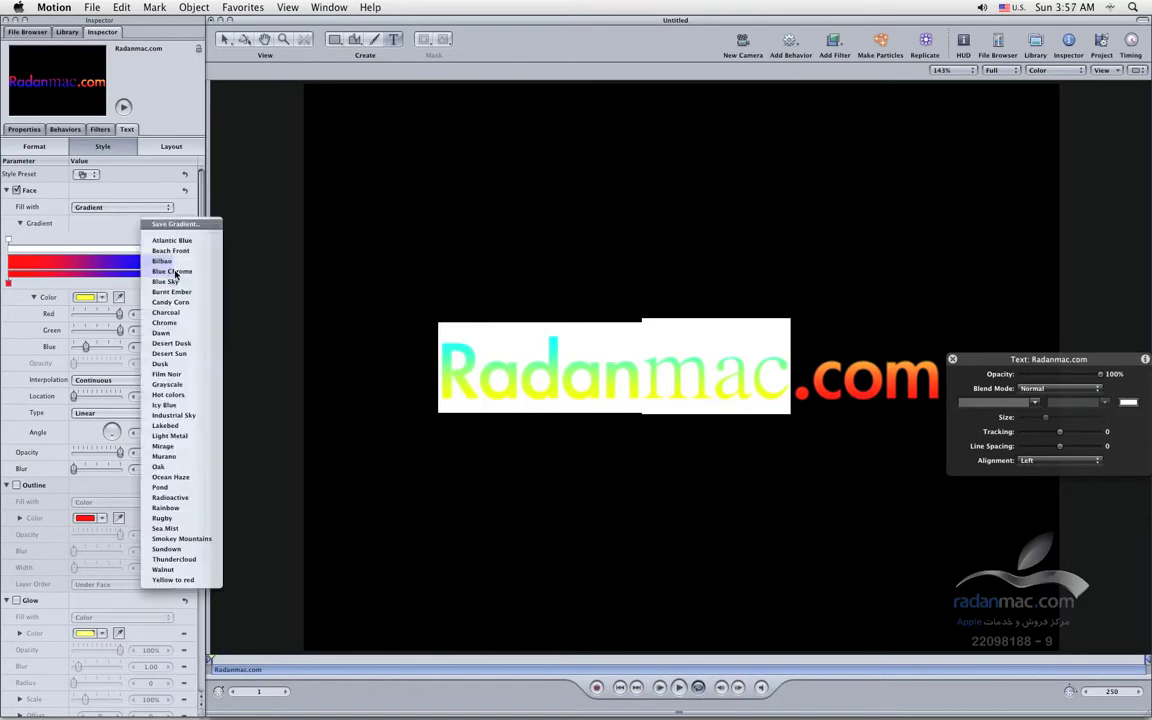
{"action": "left_click", "coordinate": [173, 580]}
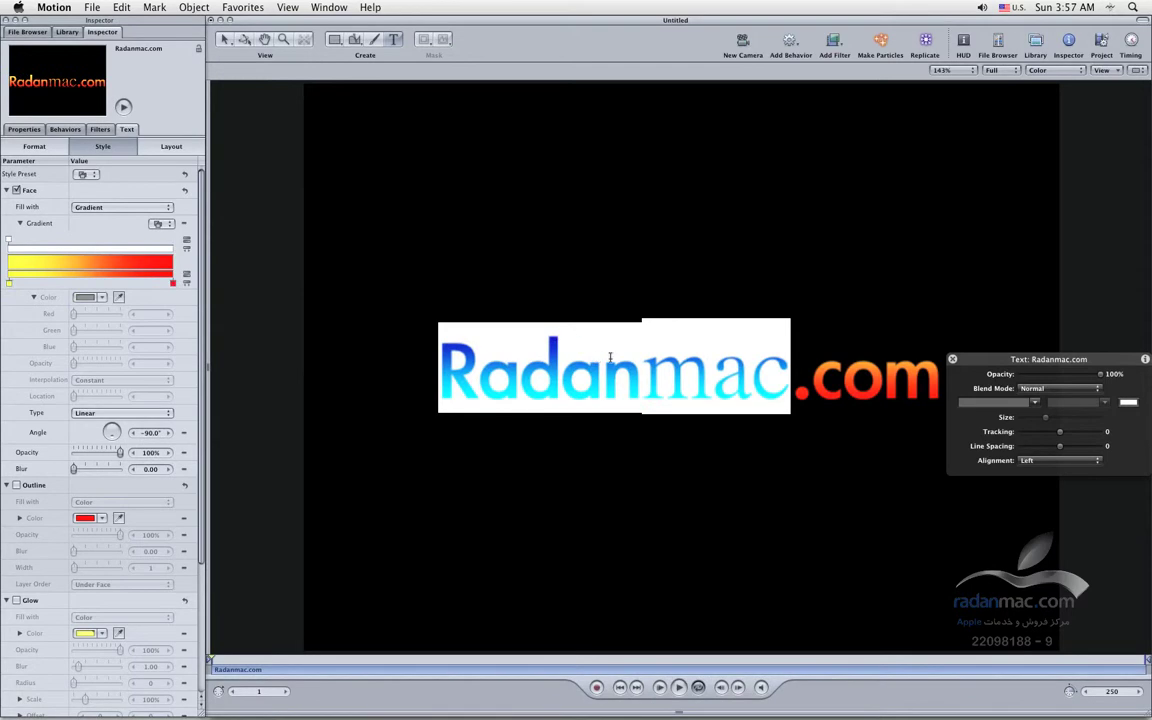
{"action": "left_click", "coordinate": [642, 365]}
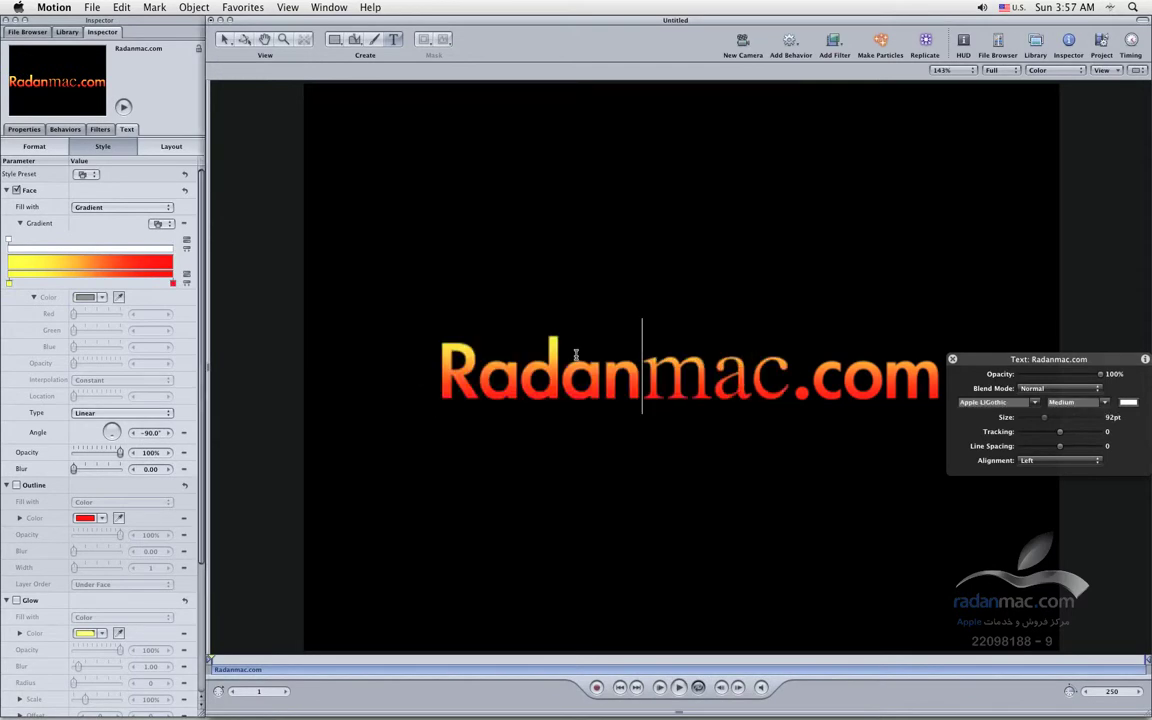
{"action": "left_click", "coordinate": [224, 40]}
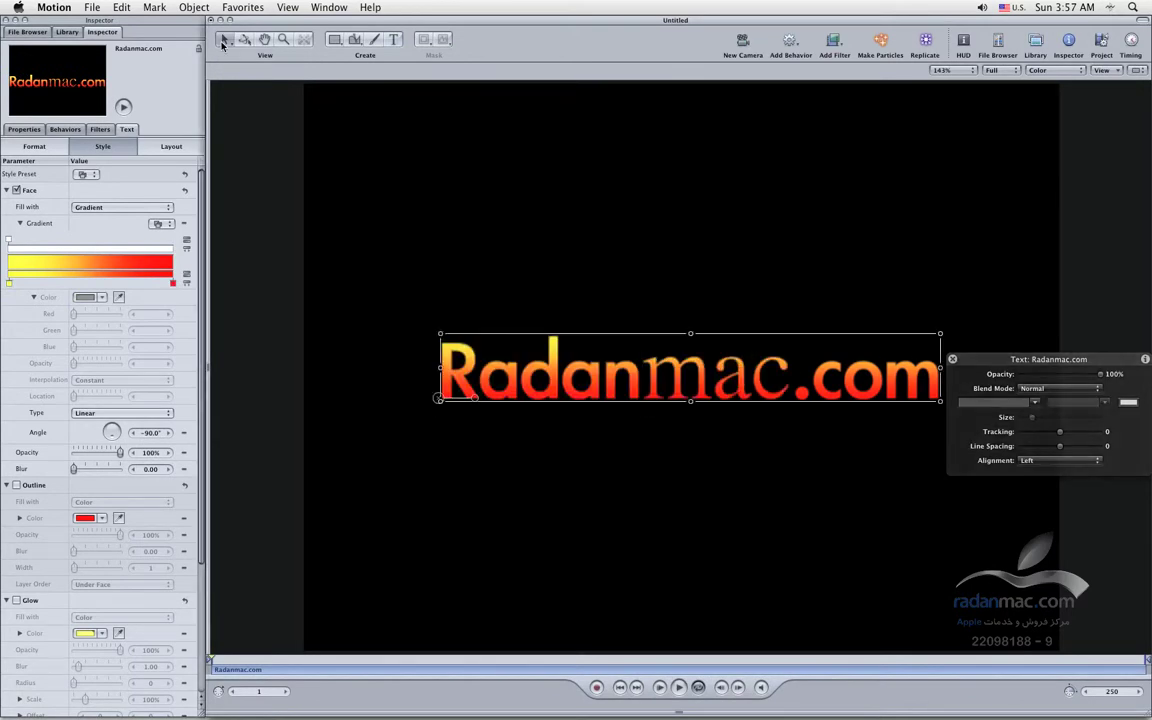
{"action": "left_click", "coordinate": [118, 207]}
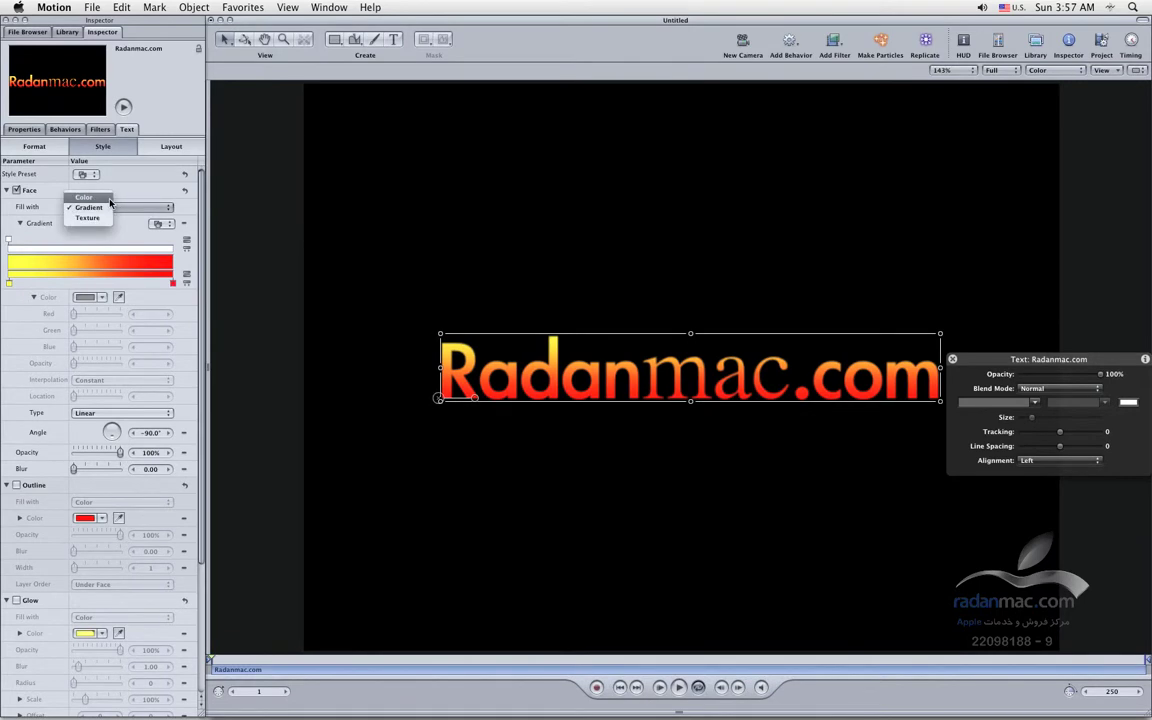
Step: Switch the face fill from Color to Gradient and finally to Texture (Wheat Grass 01)
{"action": "left_click", "coordinate": [84, 197]}
{"action": "left_click", "coordinate": [113, 207]}
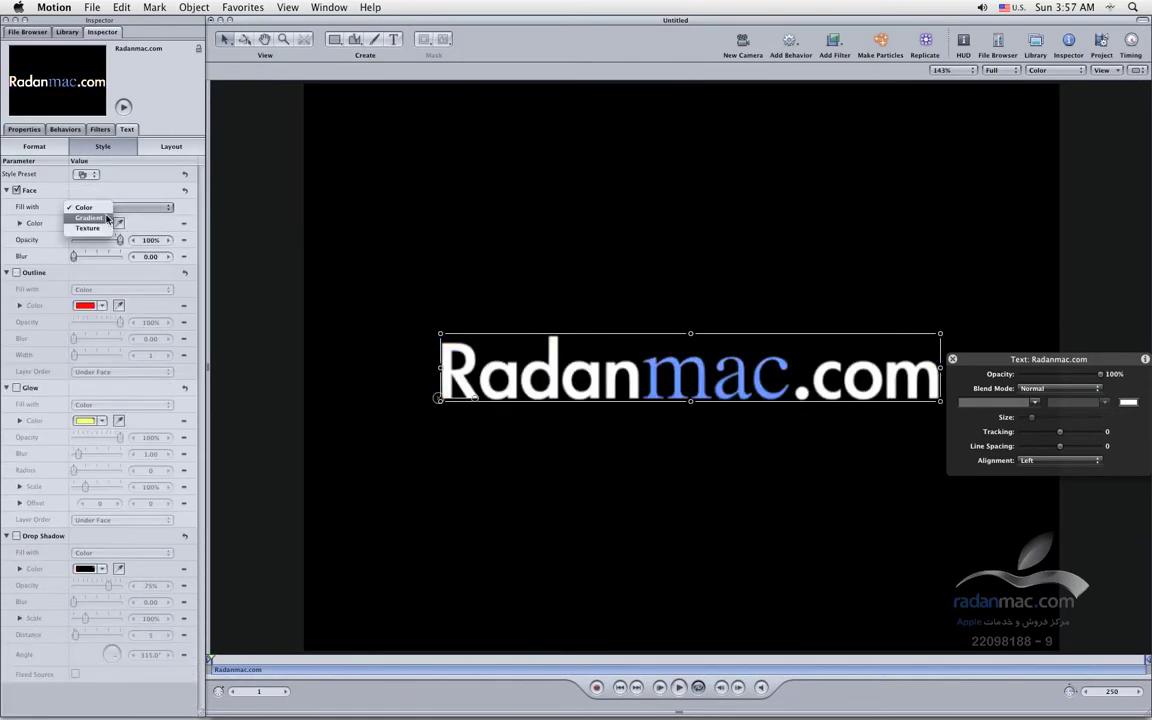
{"action": "left_click", "coordinate": [107, 218]}
{"action": "left_click", "coordinate": [108, 206]}
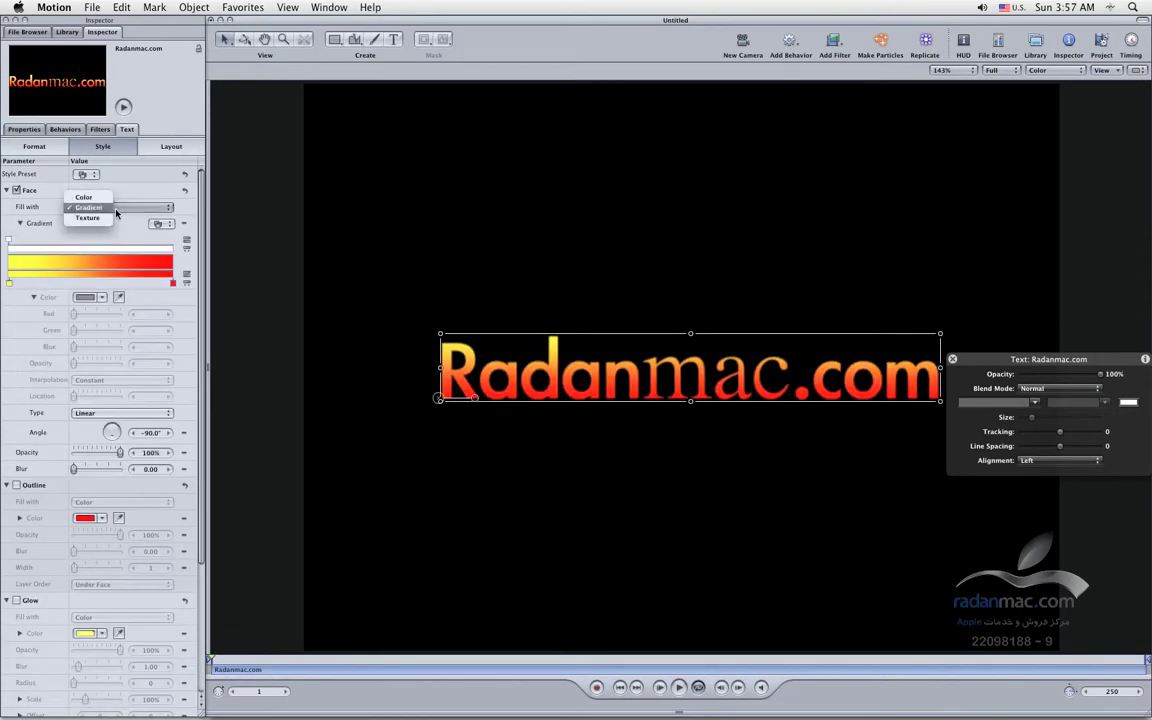
{"action": "left_click", "coordinate": [109, 219]}
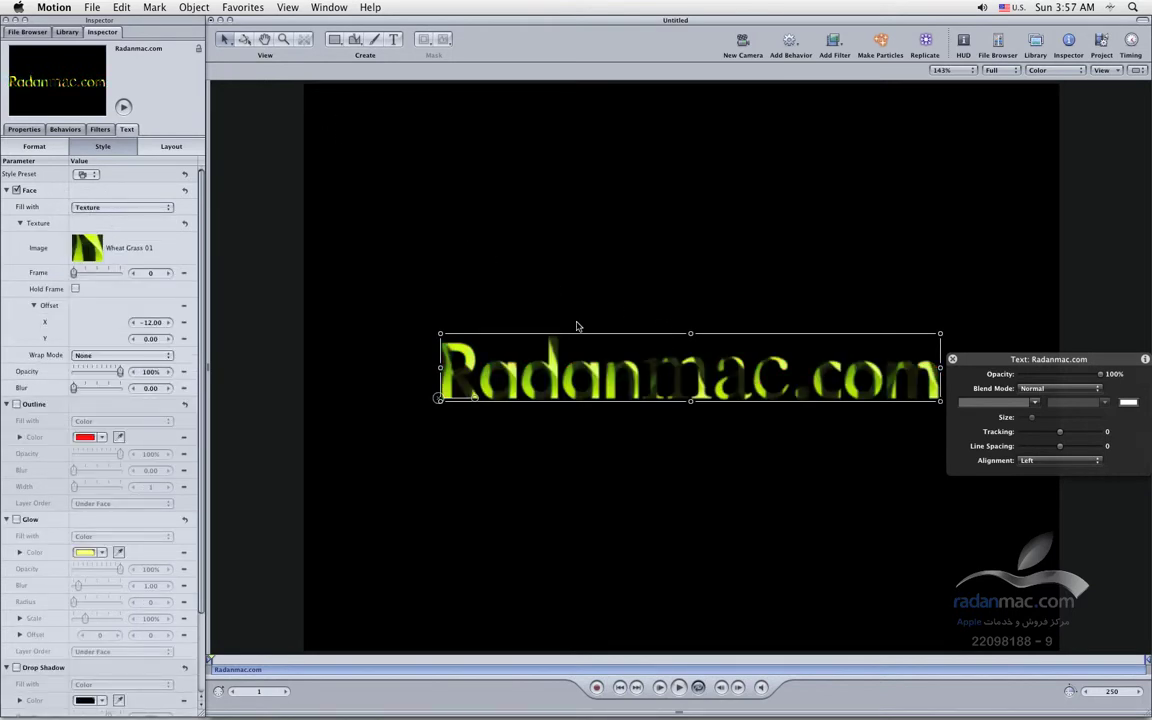
Step: Show the Layers pane and drag Zen River Rocks 02 into the title's texture image well
{"action": "key", "text": "F5"}
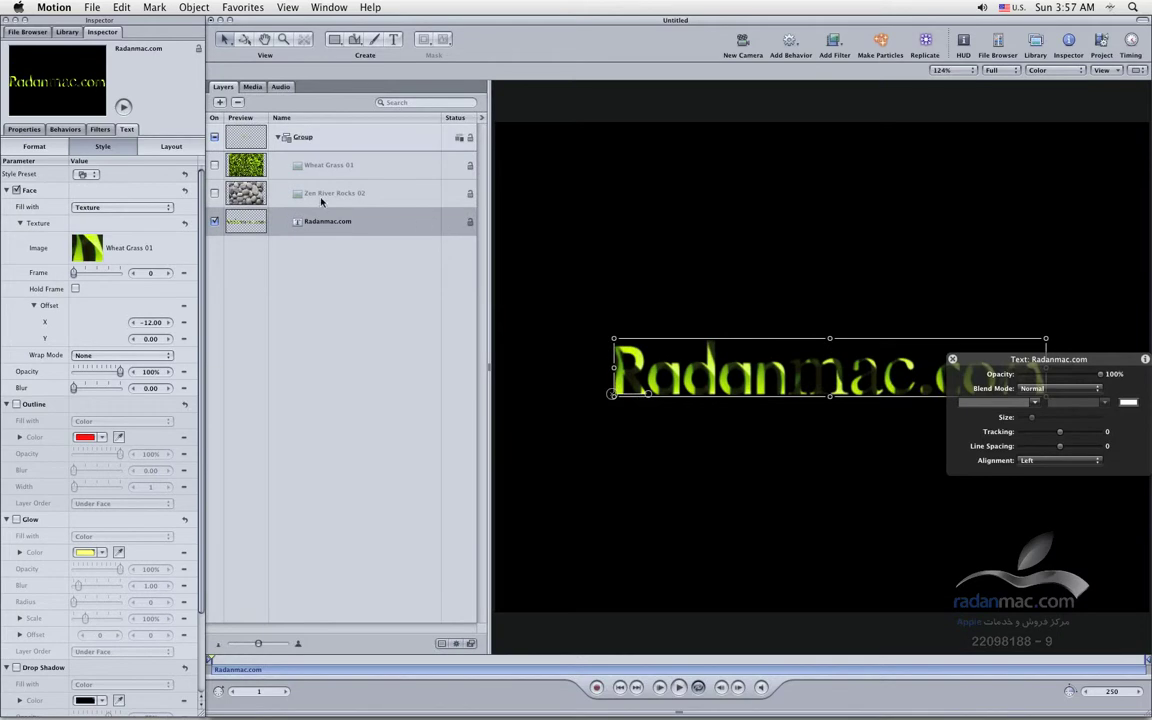
{"action": "left_click", "coordinate": [336, 8]}
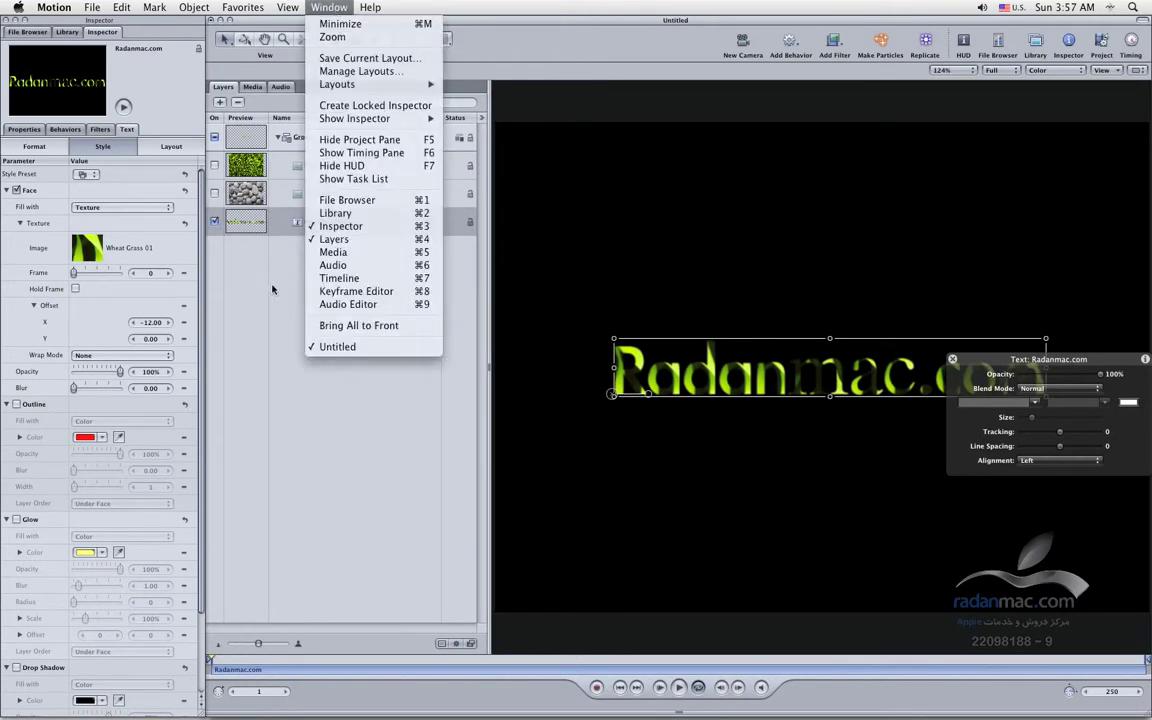
{"action": "left_click", "coordinate": [246, 243]}
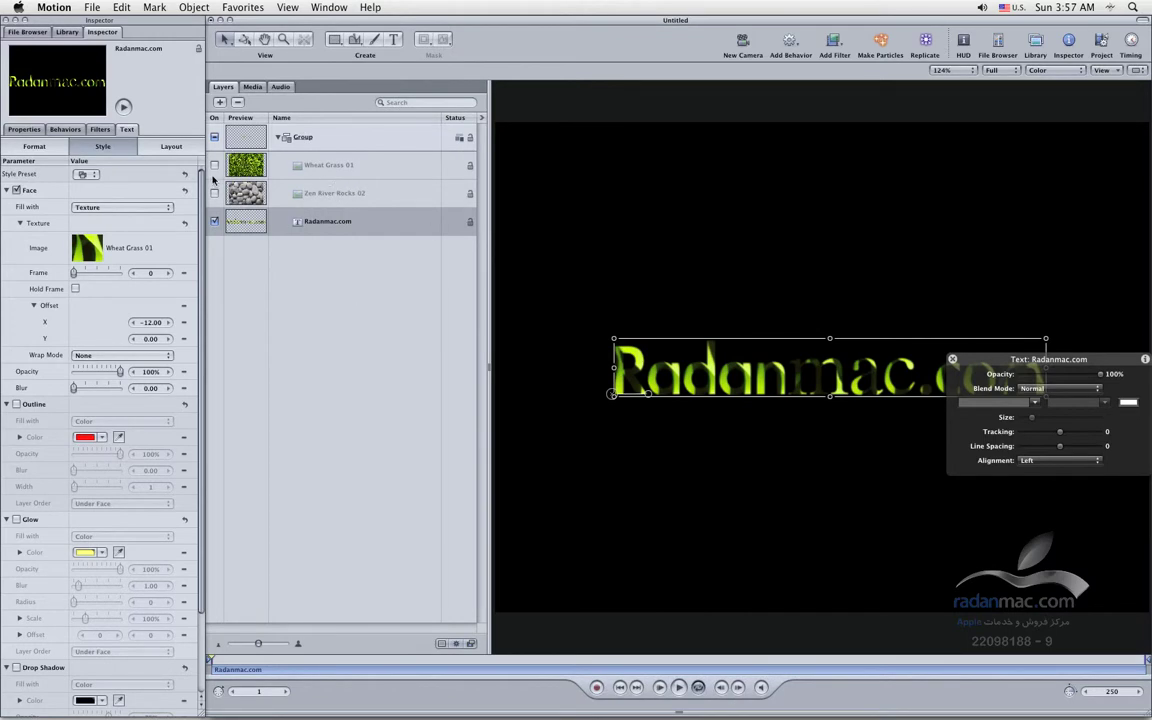
{"action": "left_click_drag", "start_coordinate": [246, 170], "coordinate": [368, 222]}
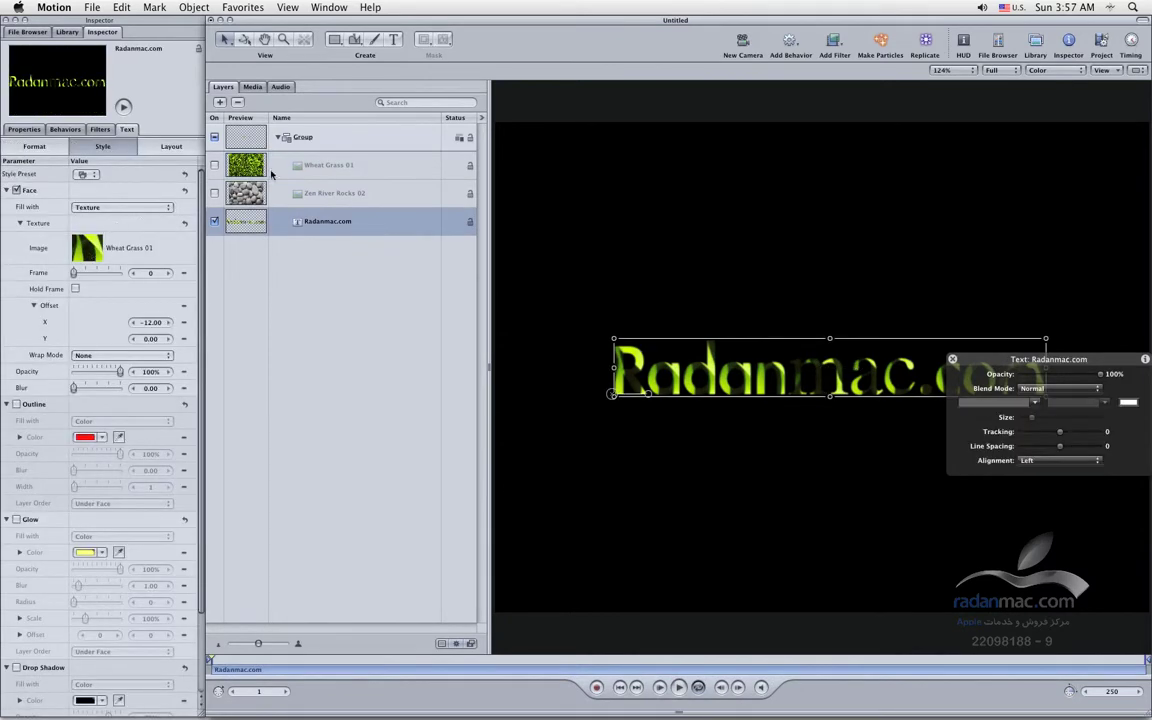
{"action": "left_click", "coordinate": [248, 168]}
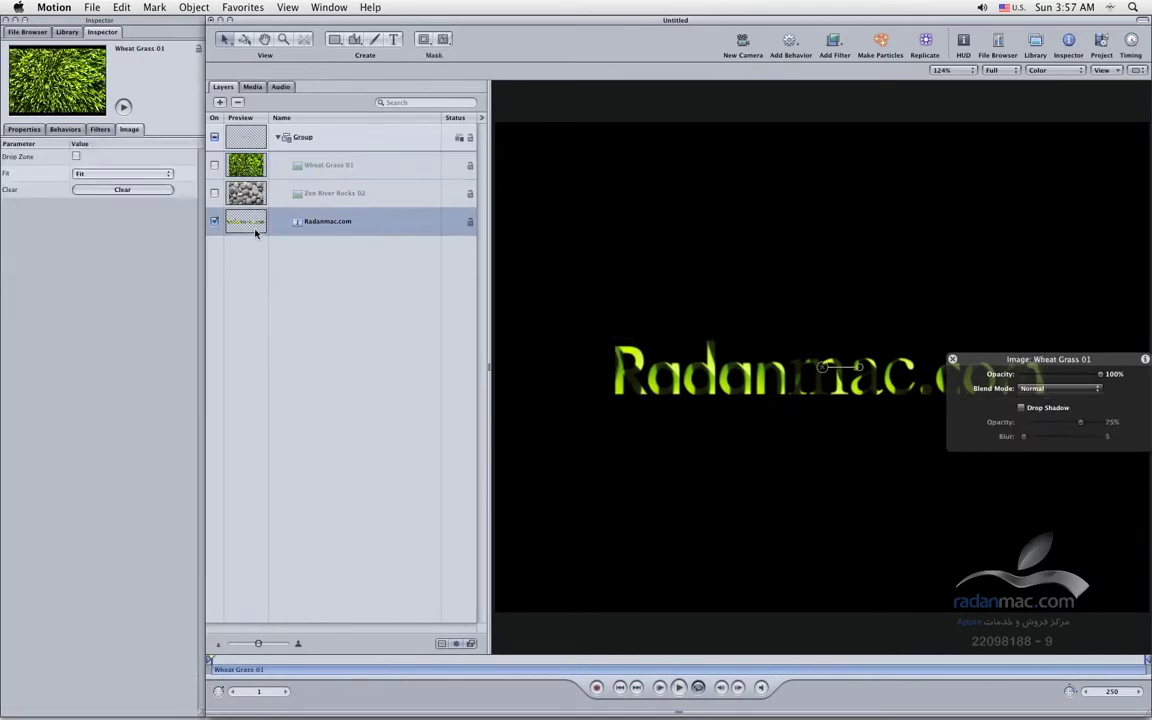
{"action": "left_click_drag", "start_coordinate": [246, 168], "coordinate": [84, 247]}
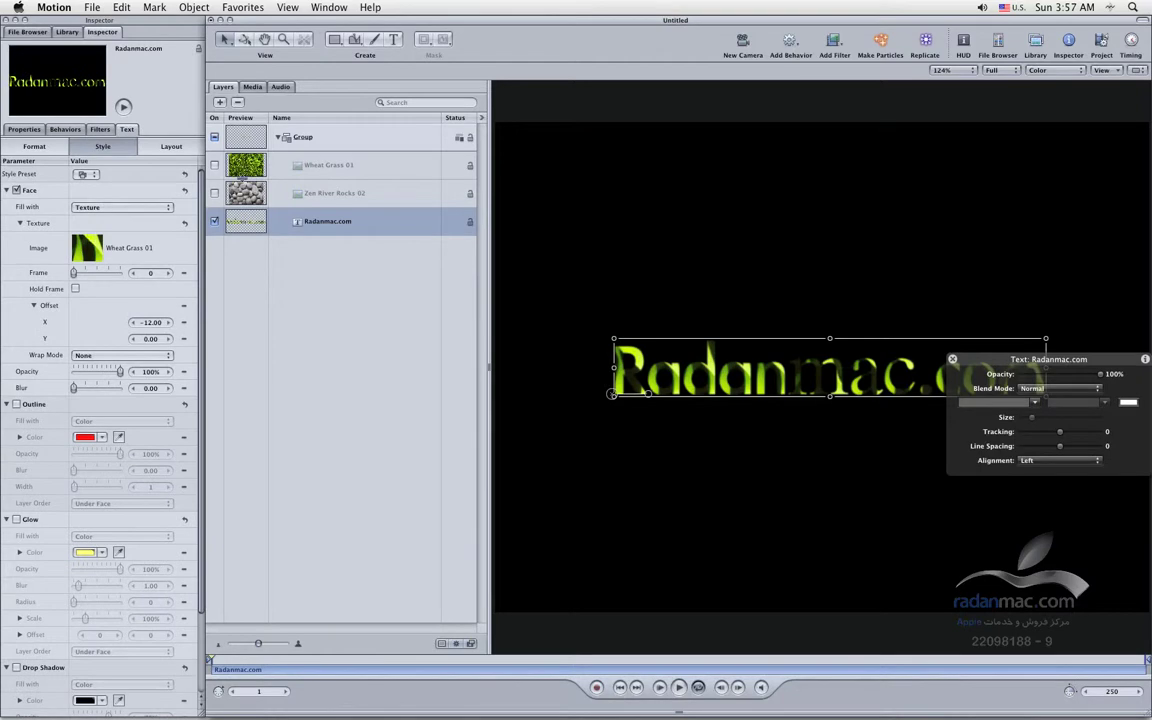
{"action": "left_click_drag", "start_coordinate": [246, 192], "coordinate": [97, 248]}
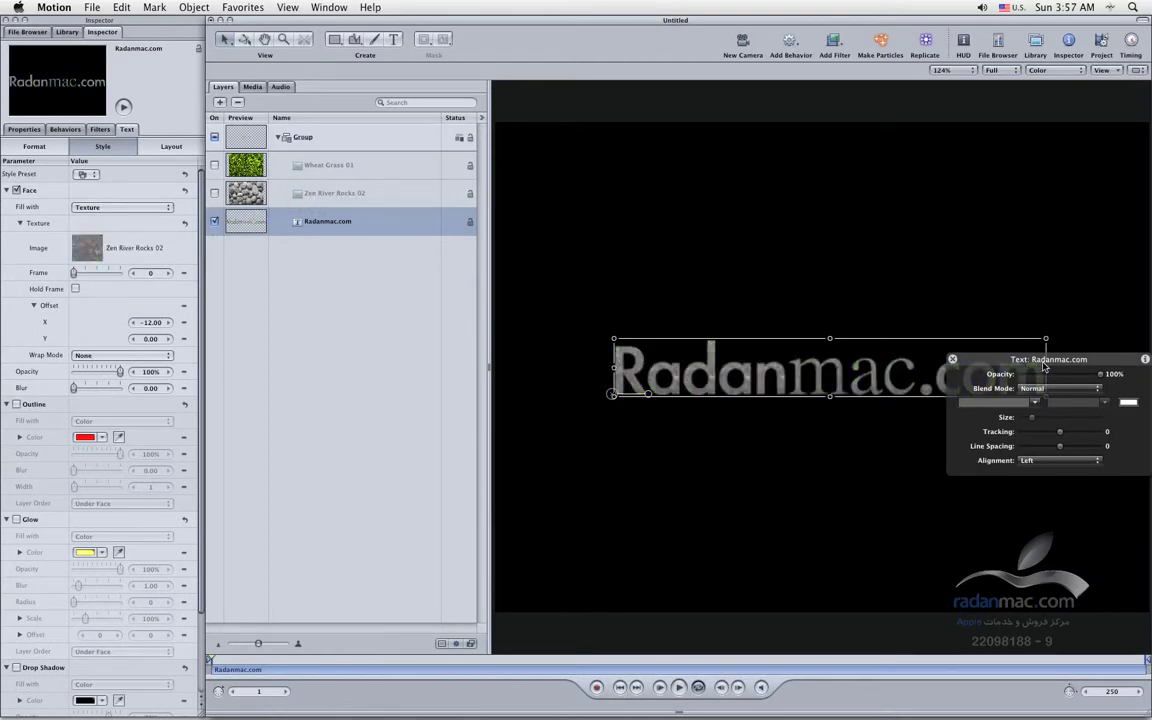
{"action": "left_click_drag", "start_coordinate": [998, 381], "coordinate": [983, 515]}
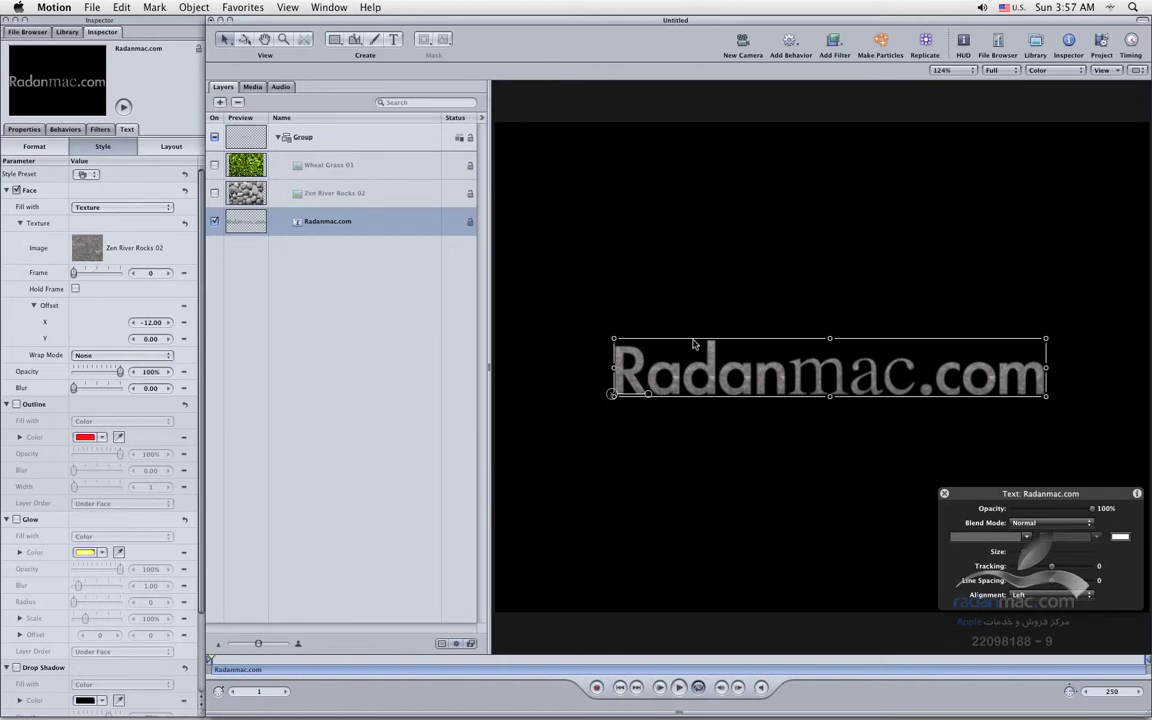
Step: Try Repeat and Mirror wrap modes on the rock texture, leaving it at None
{"action": "left_click", "coordinate": [90, 355]}
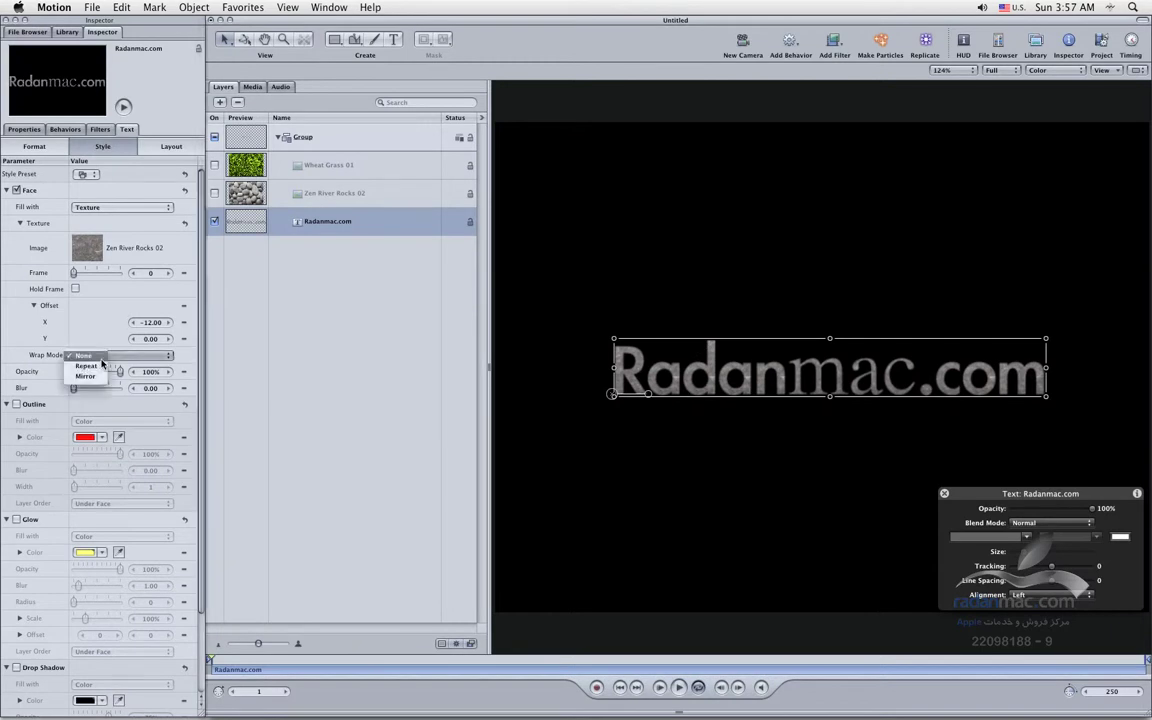
{"action": "left_click", "coordinate": [33, 358]}
{"action": "left_click", "coordinate": [82, 355]}
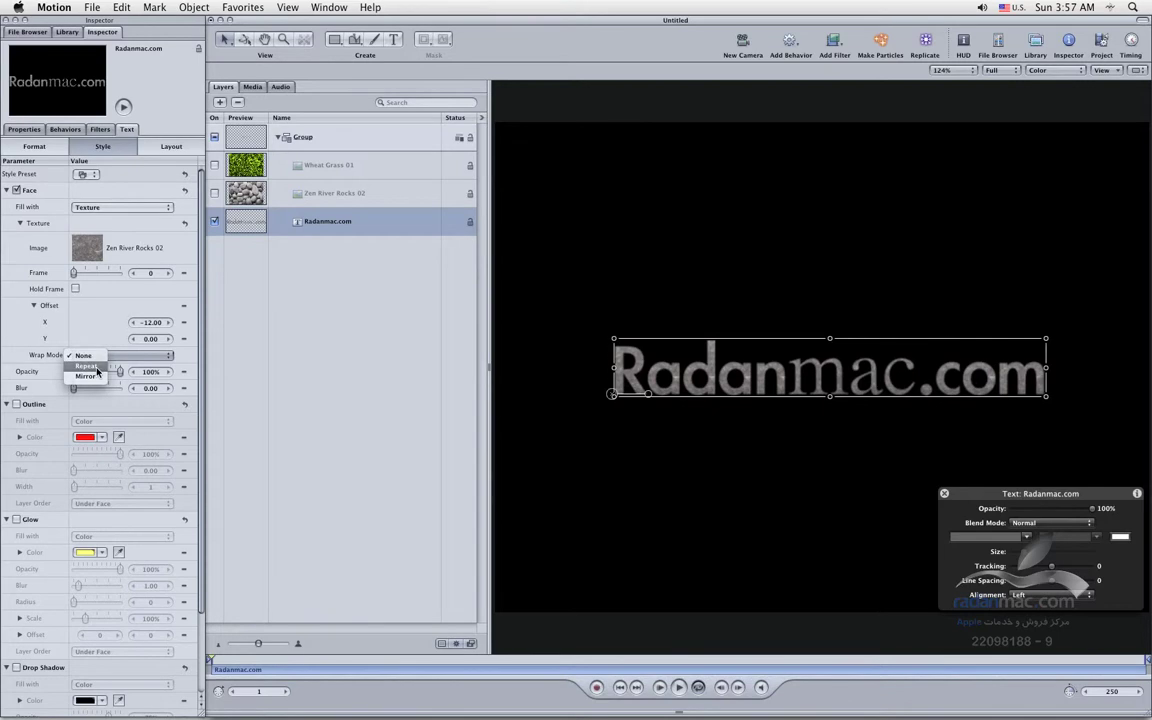
{"action": "left_click", "coordinate": [97, 368]}
{"action": "left_click", "coordinate": [104, 355]}
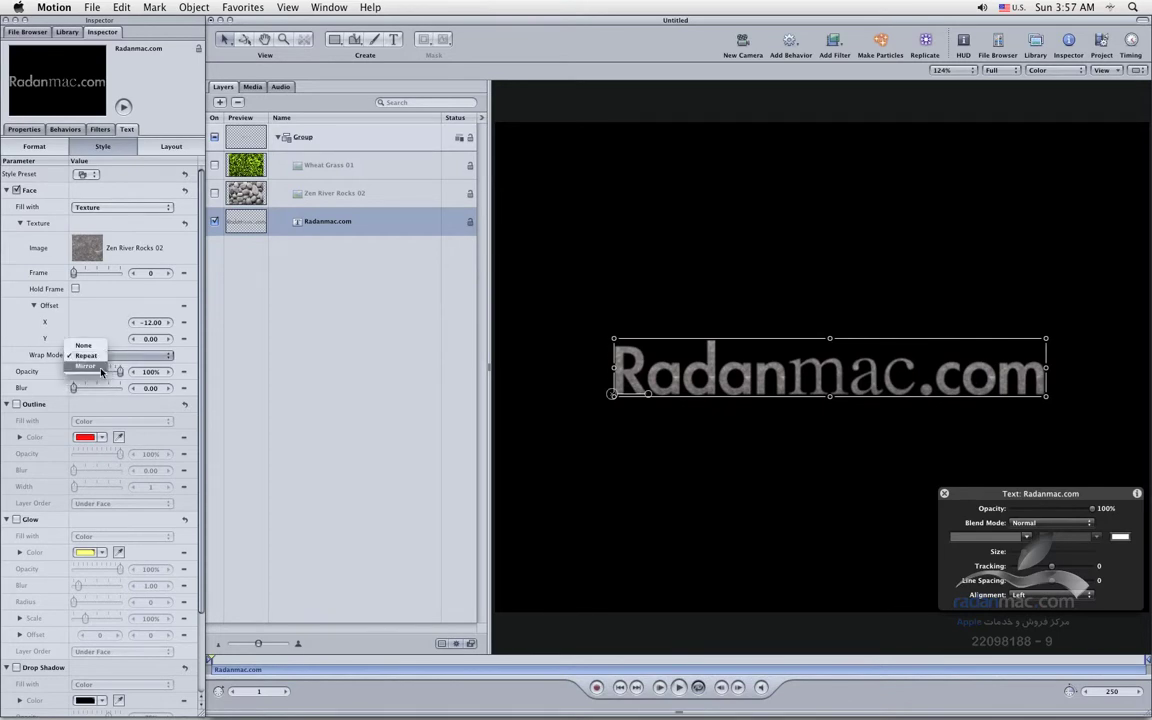
{"action": "left_click", "coordinate": [101, 370]}
{"action": "left_click", "coordinate": [96, 355]}
{"action": "left_click", "coordinate": [90, 320]}
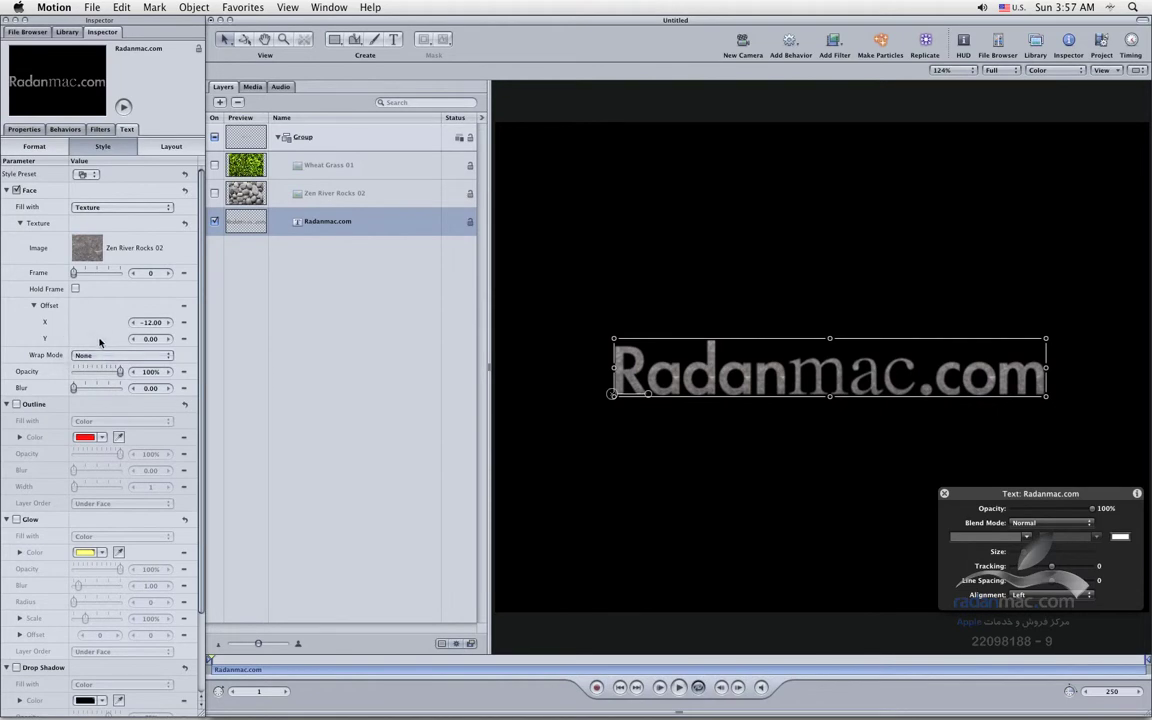
Step: Select the Zen River Rocks 02 layer and toggle its visibility on and off
{"action": "left_click", "coordinate": [226, 193]}
{"action": "left_click", "coordinate": [214, 195]}
{"action": "left_click", "coordinate": [214, 195]}
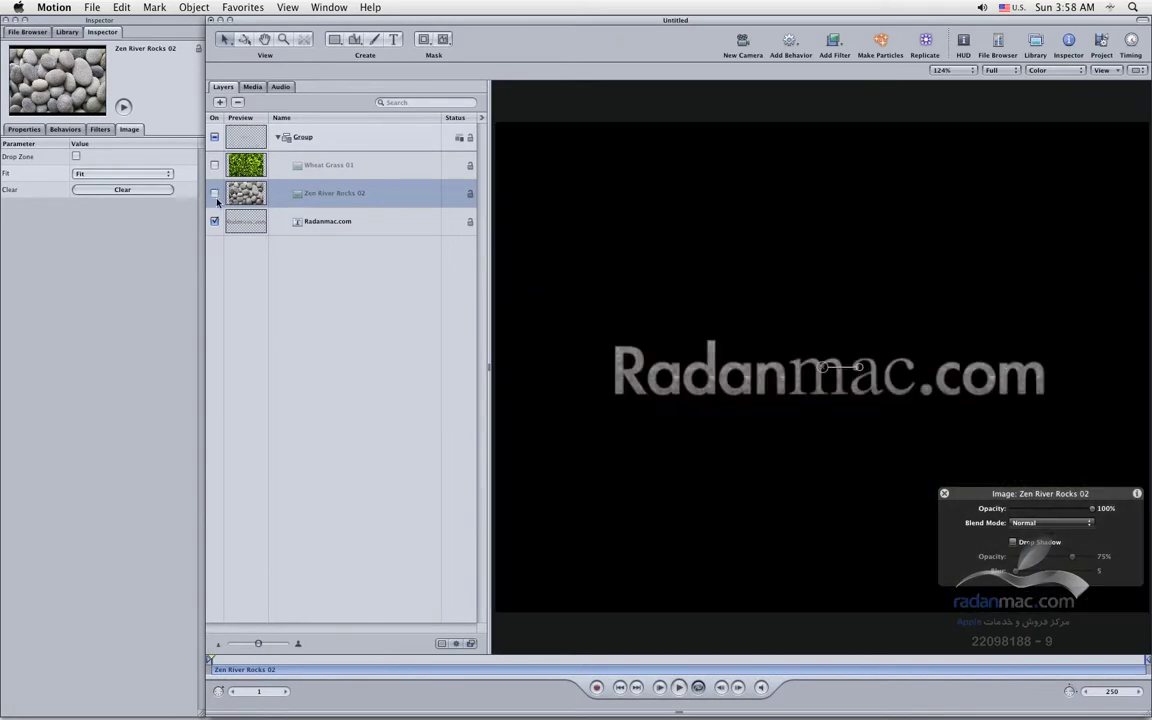
Step: Retexture the title with Wheat Grass 01 and offset the texture to X 52, Y 38
{"action": "left_click", "coordinate": [246, 221]}
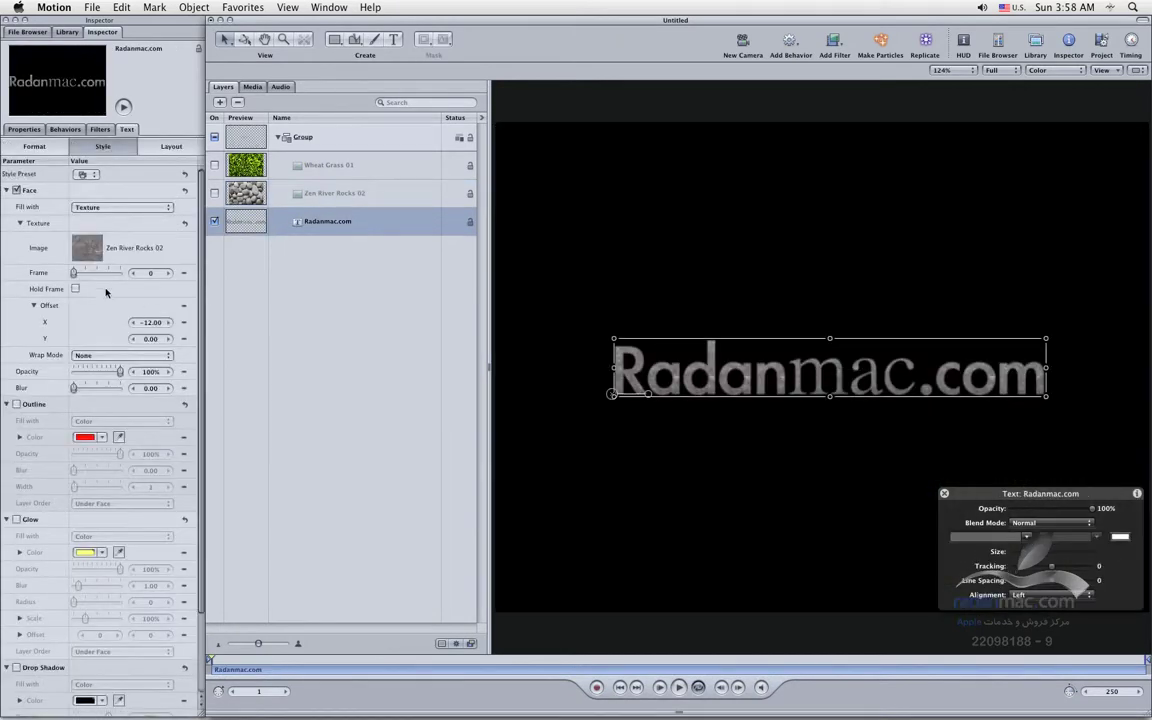
{"action": "left_click", "coordinate": [150, 322]}
{"action": "left_click_drag", "start_coordinate": [150, 322], "coordinate": [707, 363]}
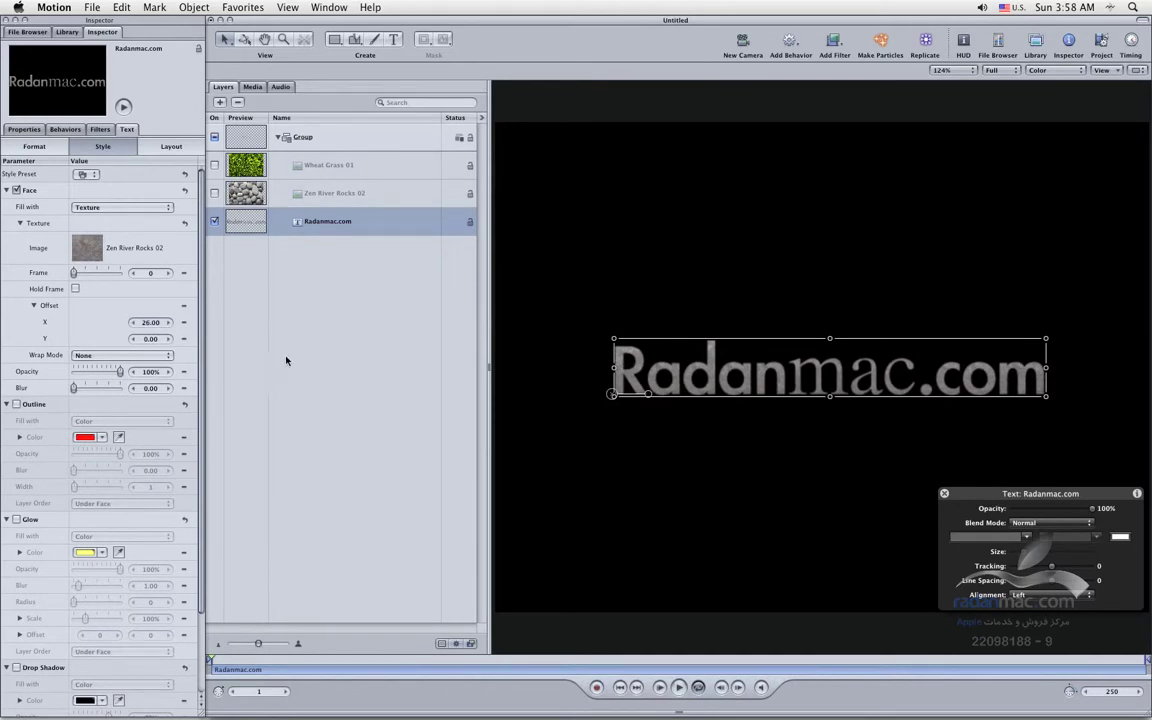
{"action": "left_click_drag", "start_coordinate": [150, 338], "coordinate": [148, 339]}
{"action": "left_click_drag", "start_coordinate": [244, 168], "coordinate": [87, 247]}
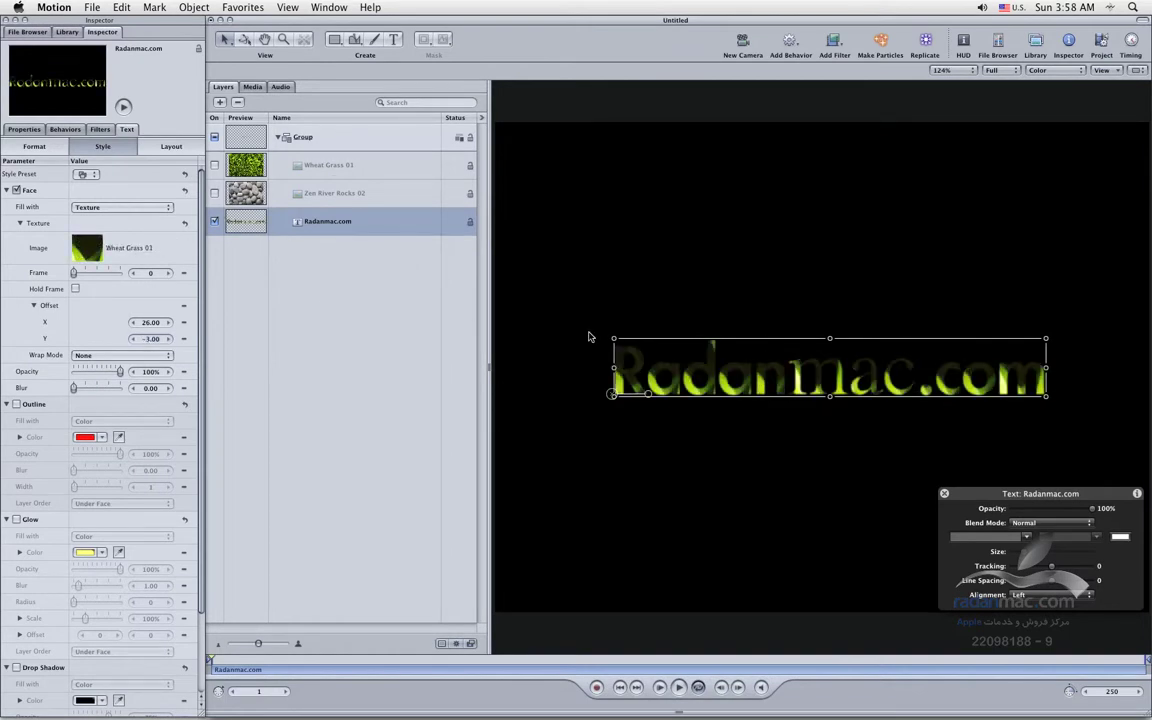
{"action": "left_click_drag", "start_coordinate": [148, 324], "coordinate": [194, 338]}
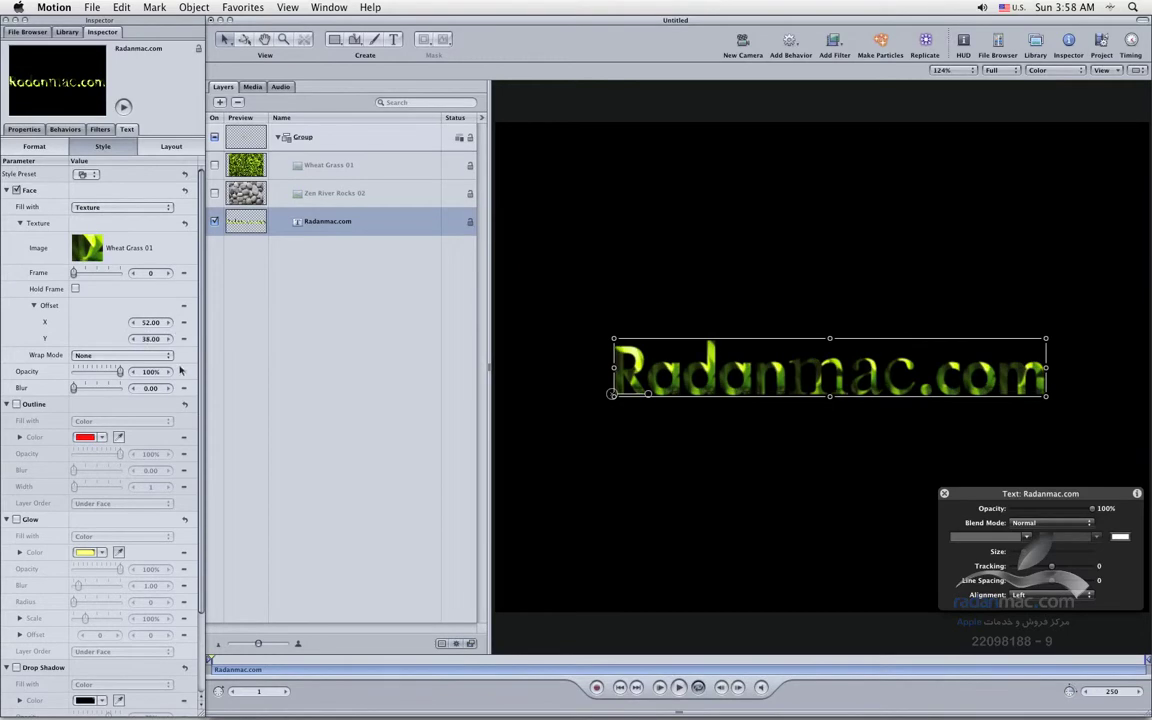
{"action": "left_click", "coordinate": [20, 224]}
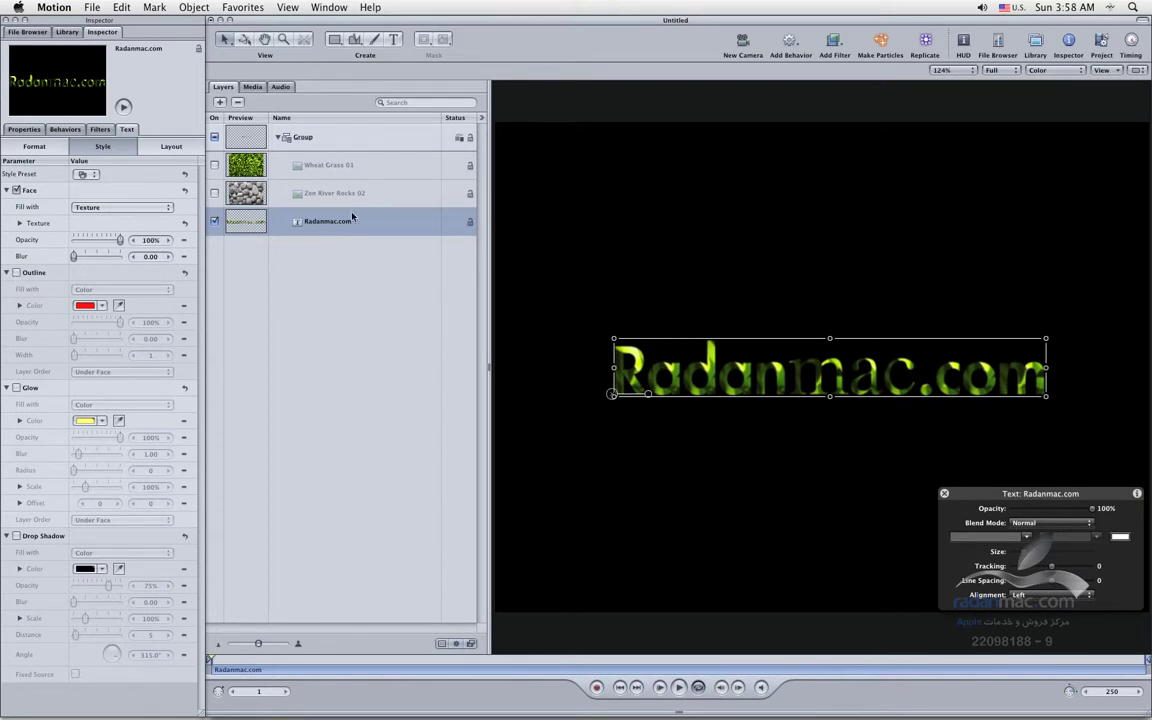
Step: Hide the side panes, enable the text outline and colour it pale green
{"action": "key", "text": "F5"}
{"action": "key", "text": "F6"}
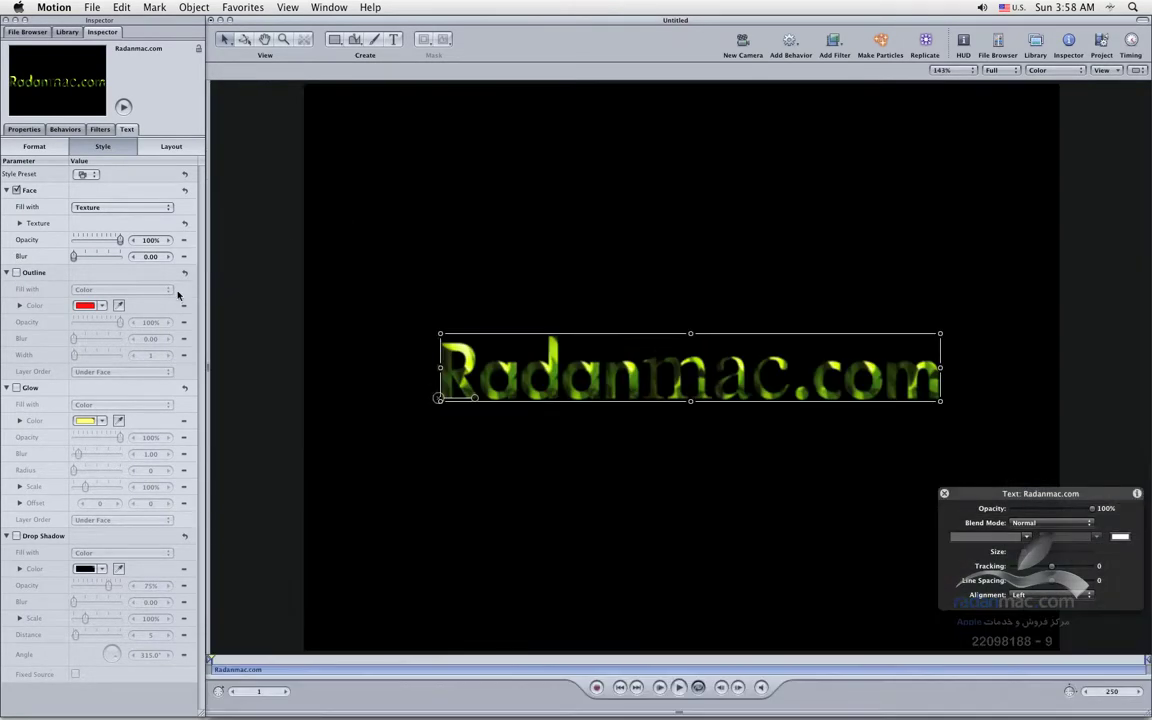
{"action": "left_click", "coordinate": [16, 273]}
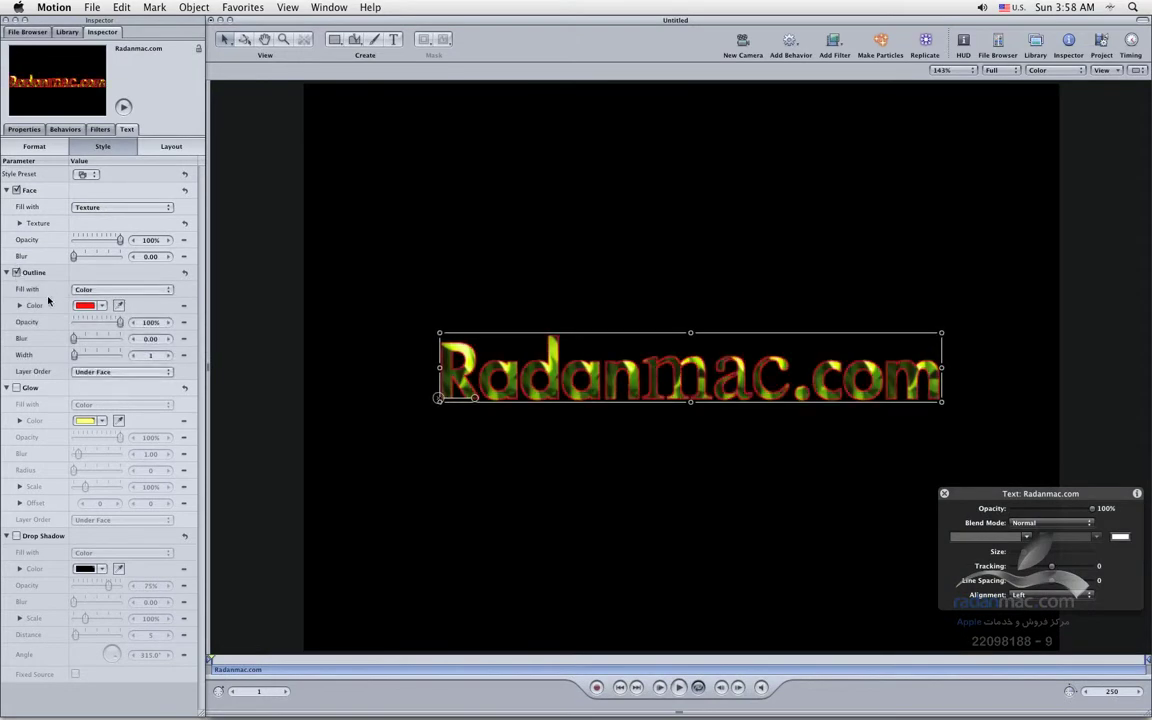
{"action": "left_click", "coordinate": [84, 306]}
{"action": "left_click", "coordinate": [221, 514]}
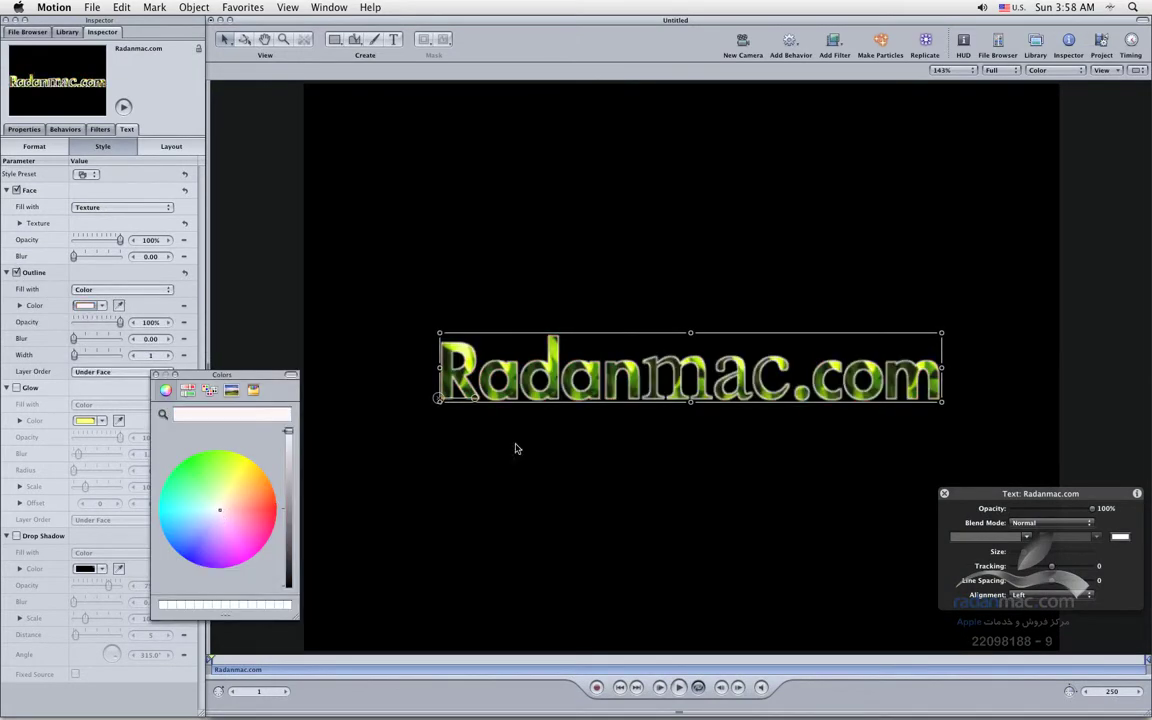
{"action": "left_click_drag", "start_coordinate": [219, 511], "coordinate": [209, 491]}
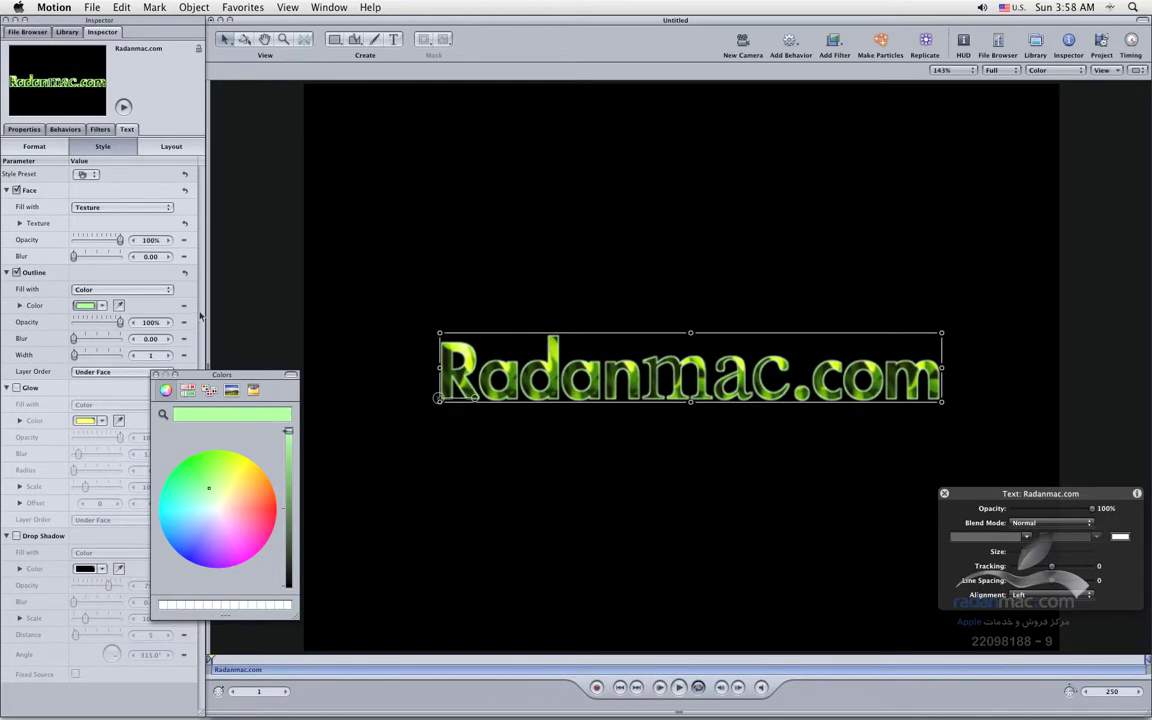
{"action": "left_click", "coordinate": [155, 375]}
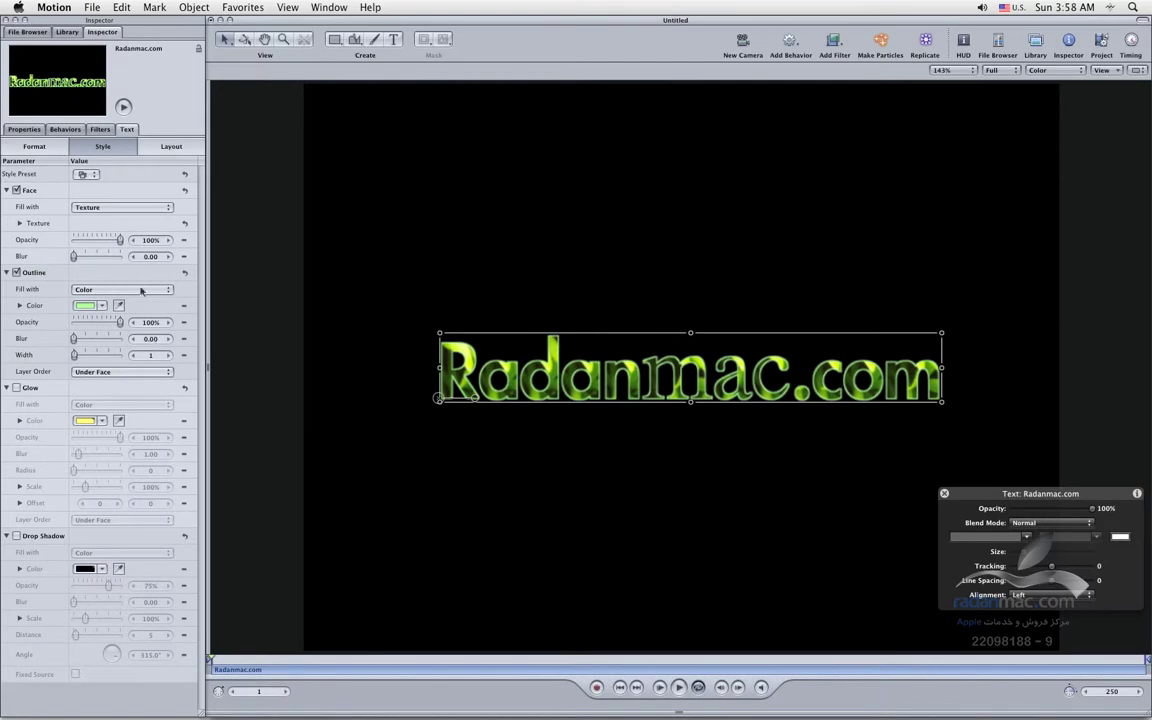
Step: Try gradient and texture outline fills, return to Color, blur 1.69, then disable the outline
{"action": "left_click", "coordinate": [140, 289]}
{"action": "left_click", "coordinate": [112, 273]}
{"action": "left_click", "coordinate": [133, 290]}
{"action": "left_click", "coordinate": [120, 281]}
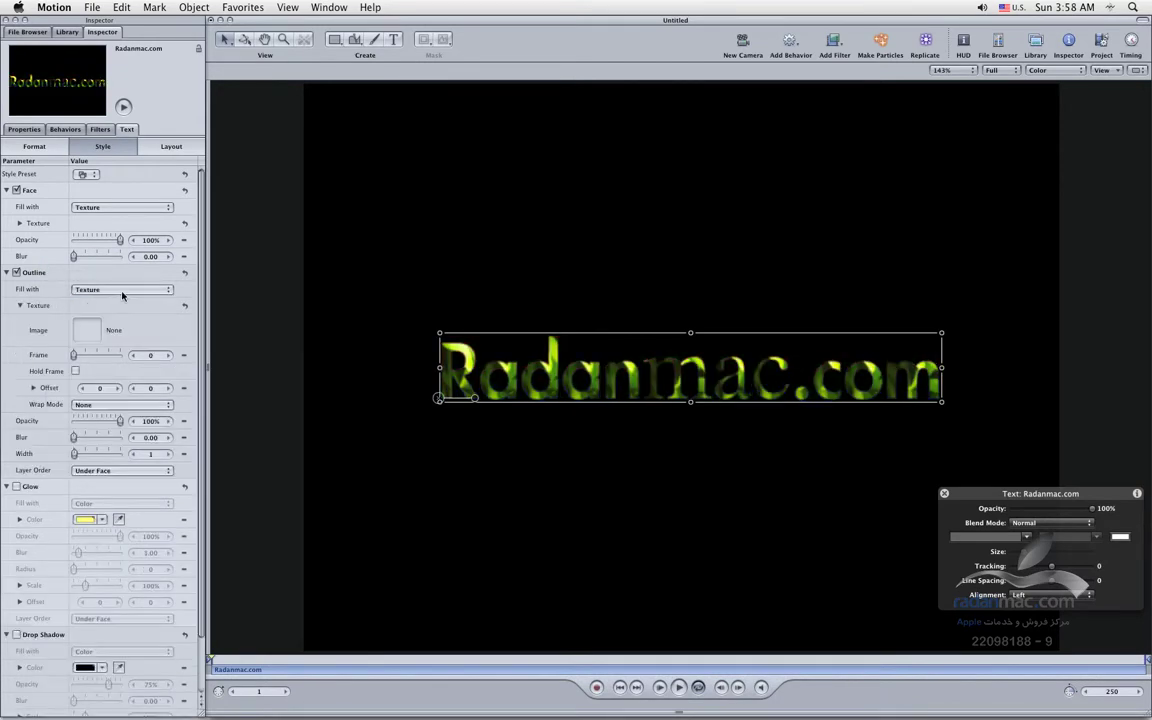
{"action": "left_click", "coordinate": [121, 290]}
{"action": "left_click", "coordinate": [80, 256]}
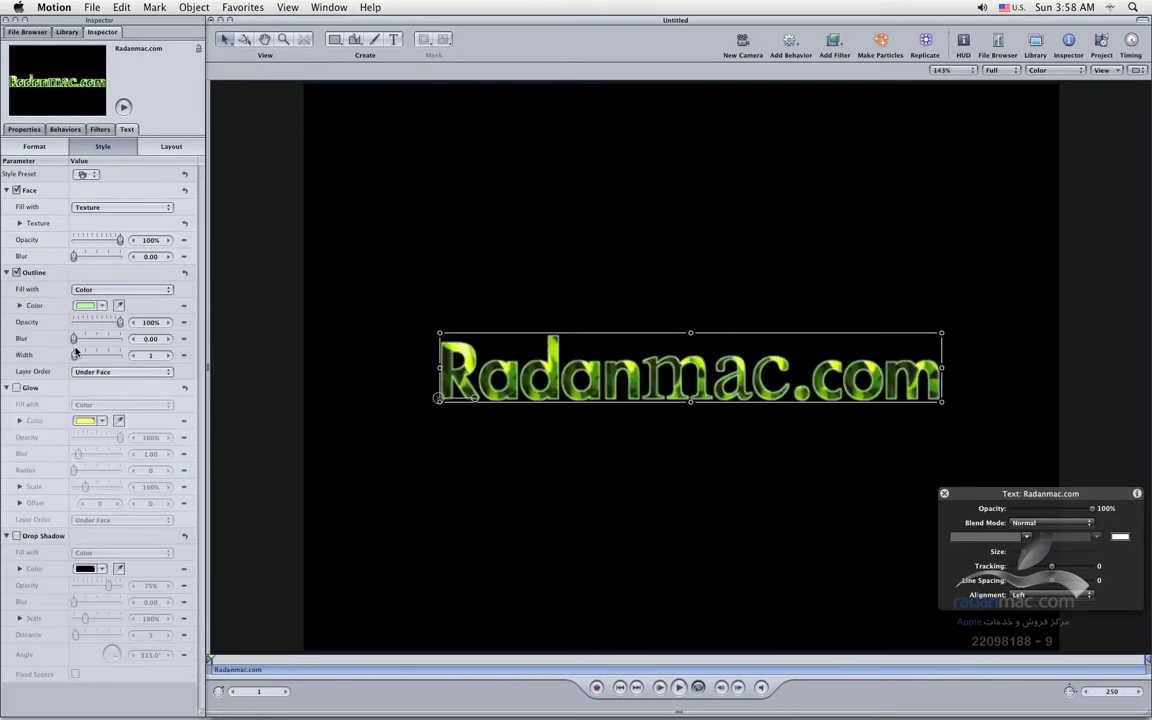
{"action": "left_click_drag", "start_coordinate": [74, 341], "coordinate": [76, 357]}
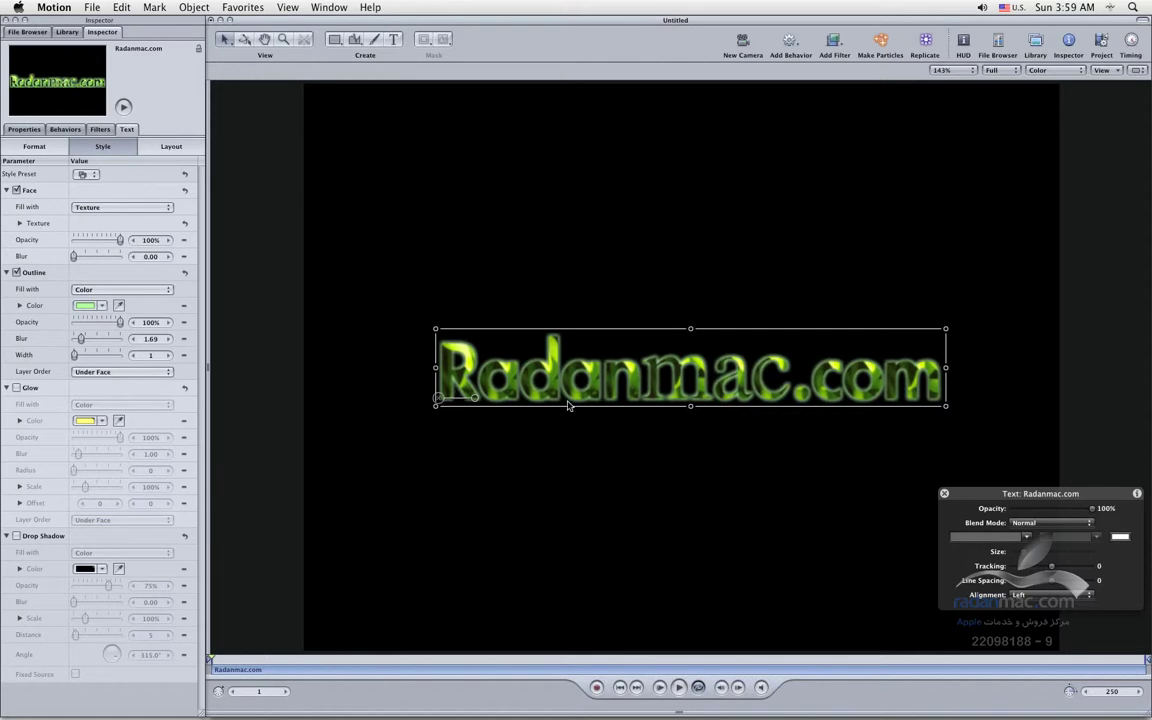
{"action": "left_click", "coordinate": [16, 272]}
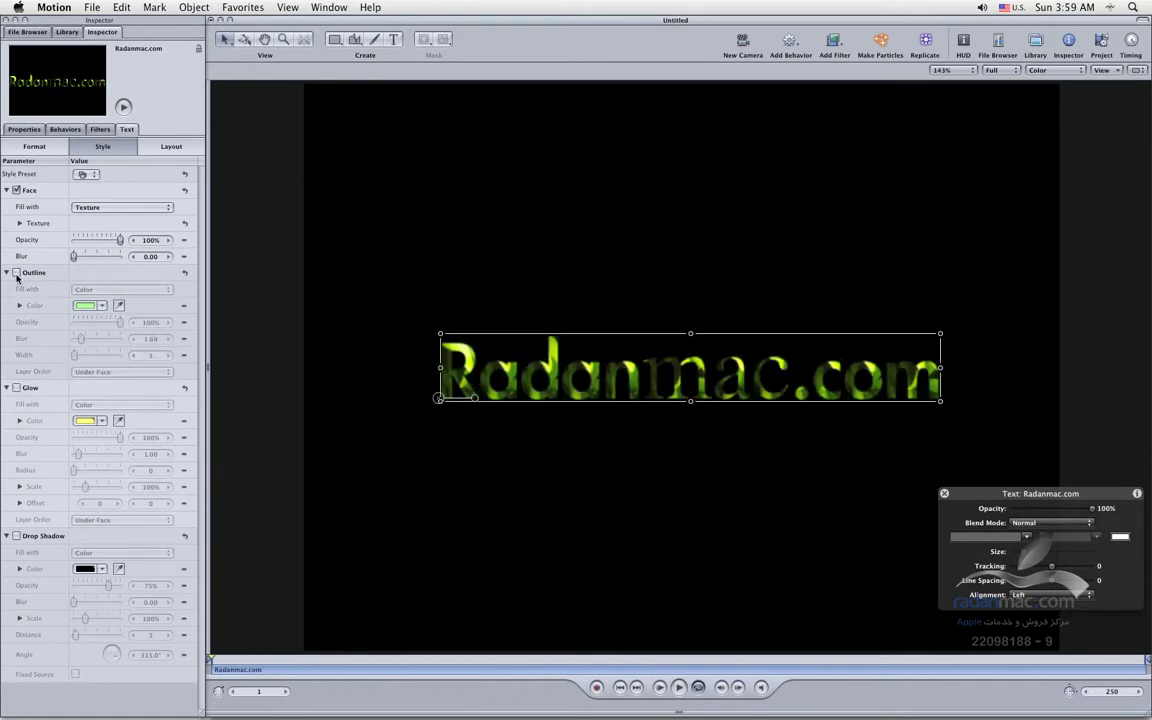
Step: Try a yellow glow with radius 13 and blur 2.28, then swap it for a drop shadow
{"action": "left_click", "coordinate": [16, 387]}
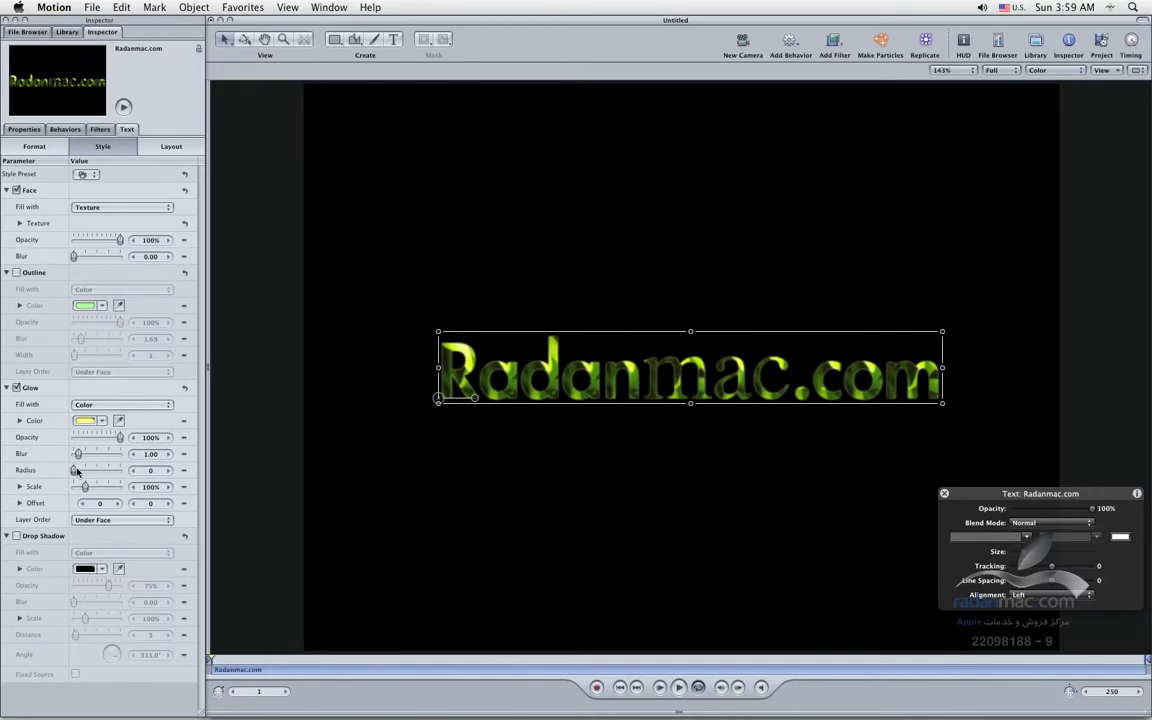
{"action": "left_click_drag", "start_coordinate": [77, 470], "coordinate": [82, 470]}
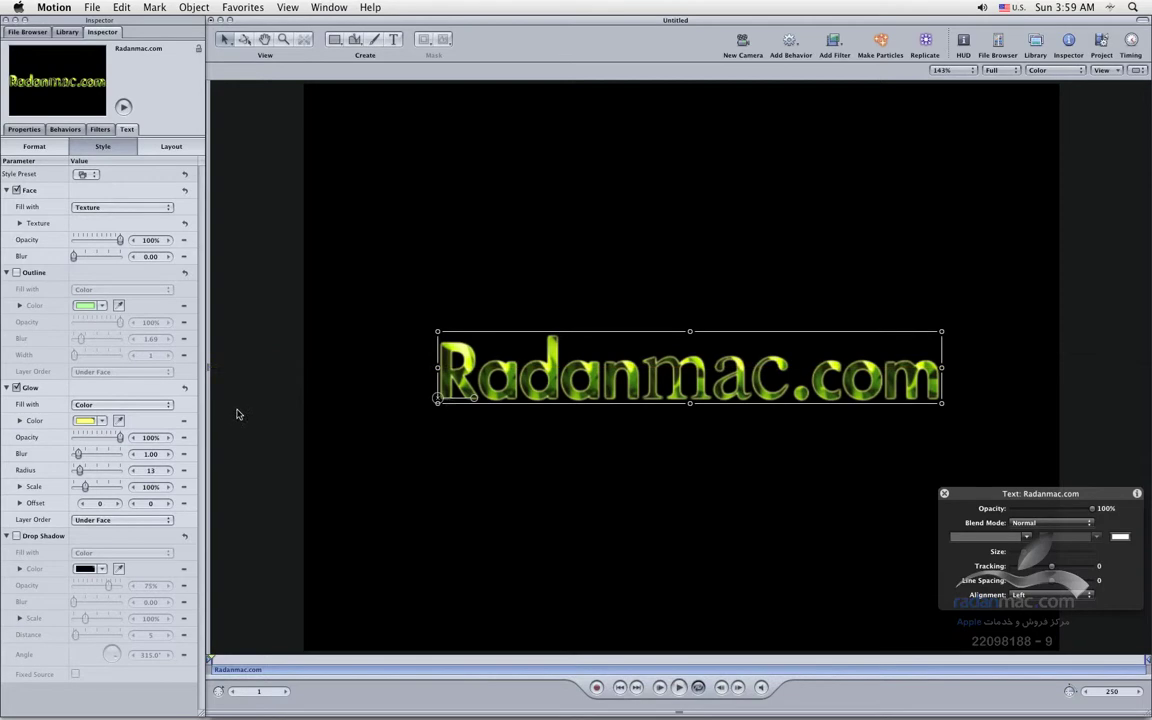
{"action": "left_click_drag", "start_coordinate": [78, 455], "coordinate": [84, 455]}
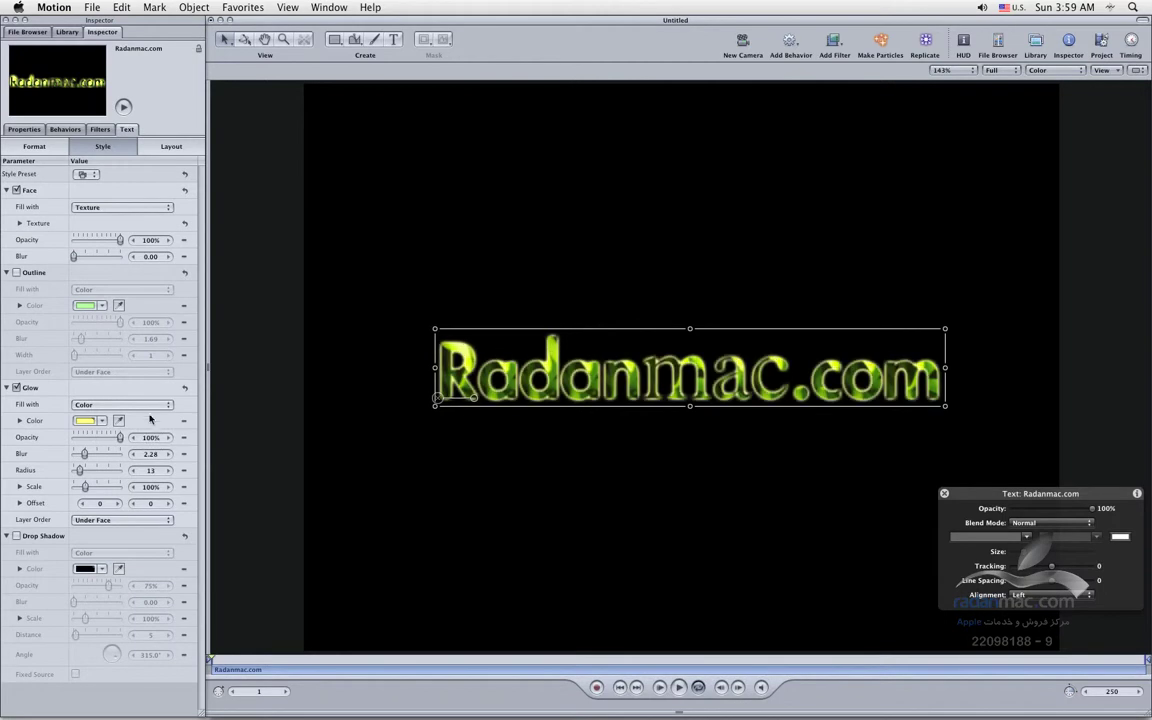
{"action": "left_click", "coordinate": [85, 404]}
{"action": "left_click", "coordinate": [84, 405]}
{"action": "left_click", "coordinate": [7, 388]}
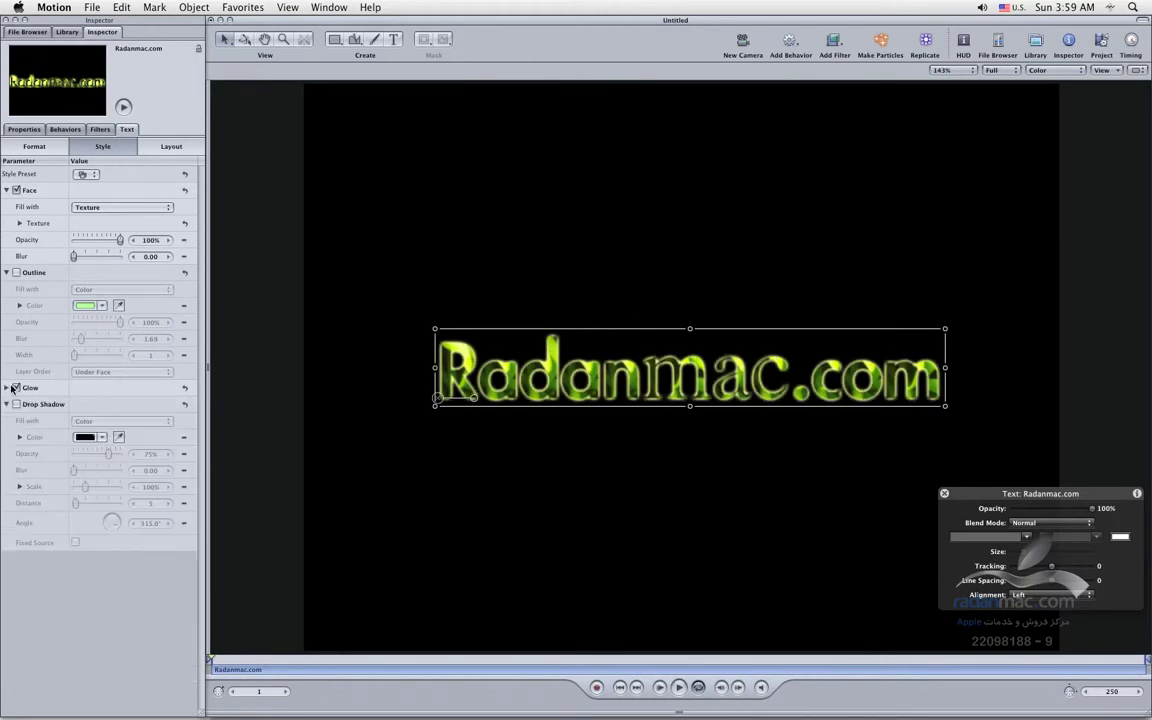
{"action": "left_click", "coordinate": [16, 388]}
{"action": "left_click", "coordinate": [16, 404]}
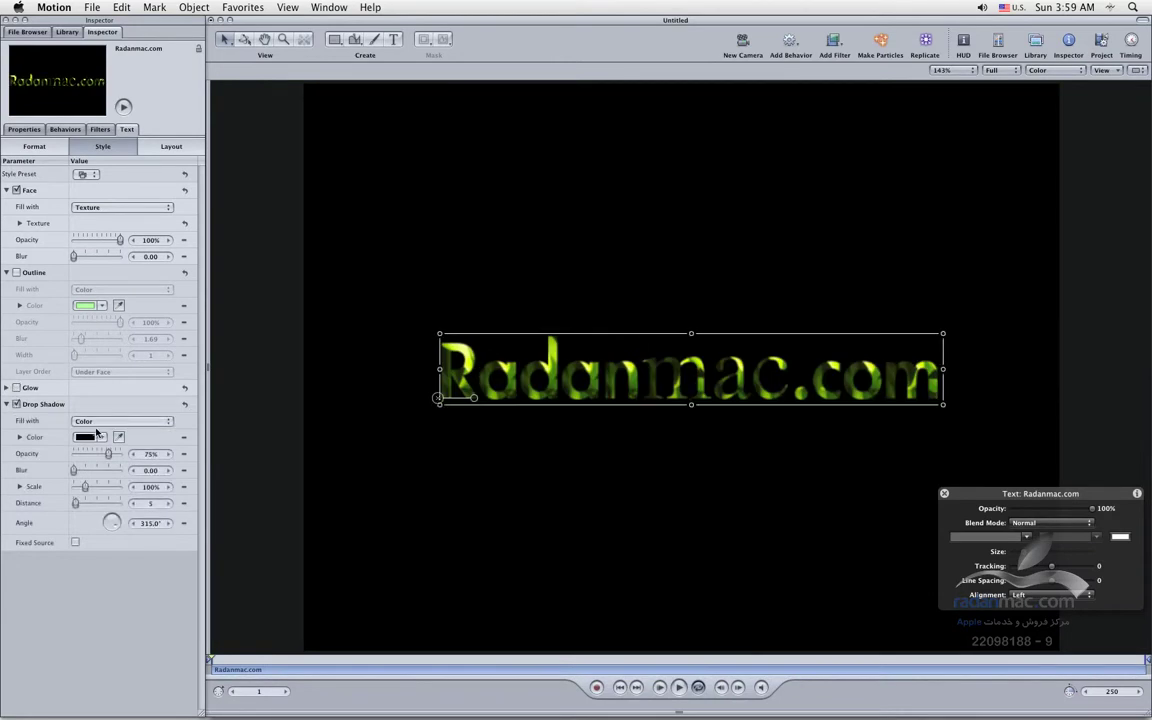
Step: With a transparent canvas background, set the drop shadow Distance to 7 and Blur to 1.54
{"action": "left_click", "coordinate": [1031, 71]}
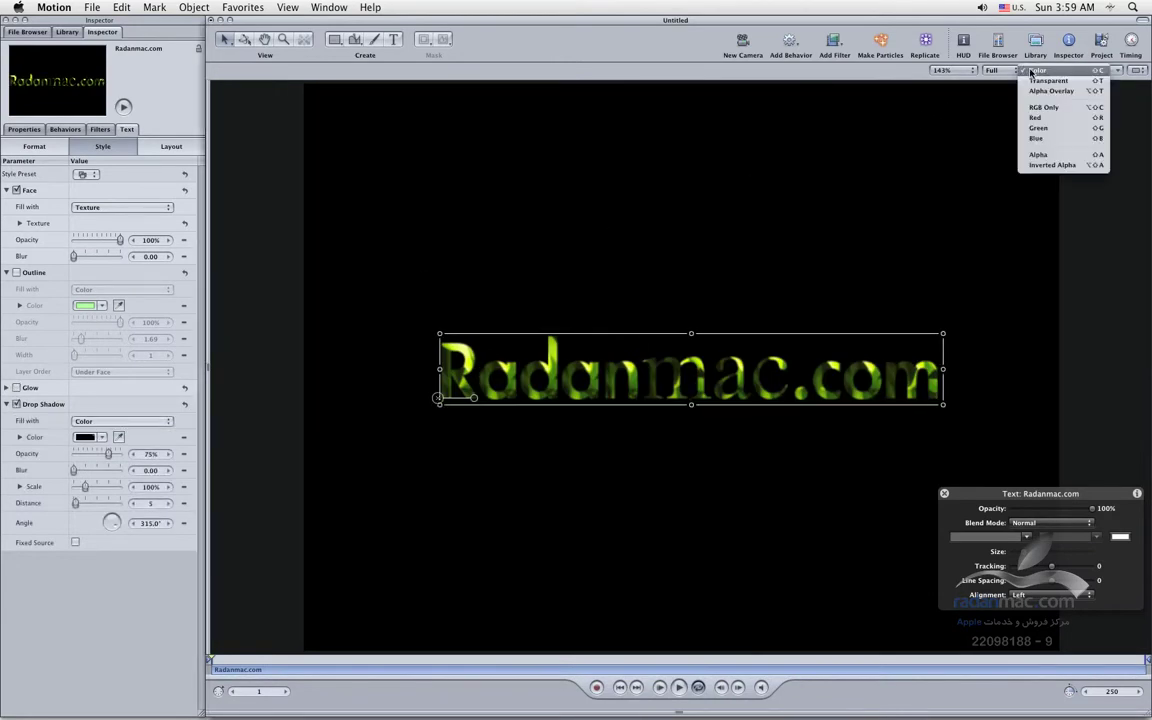
{"action": "left_click", "coordinate": [1040, 80]}
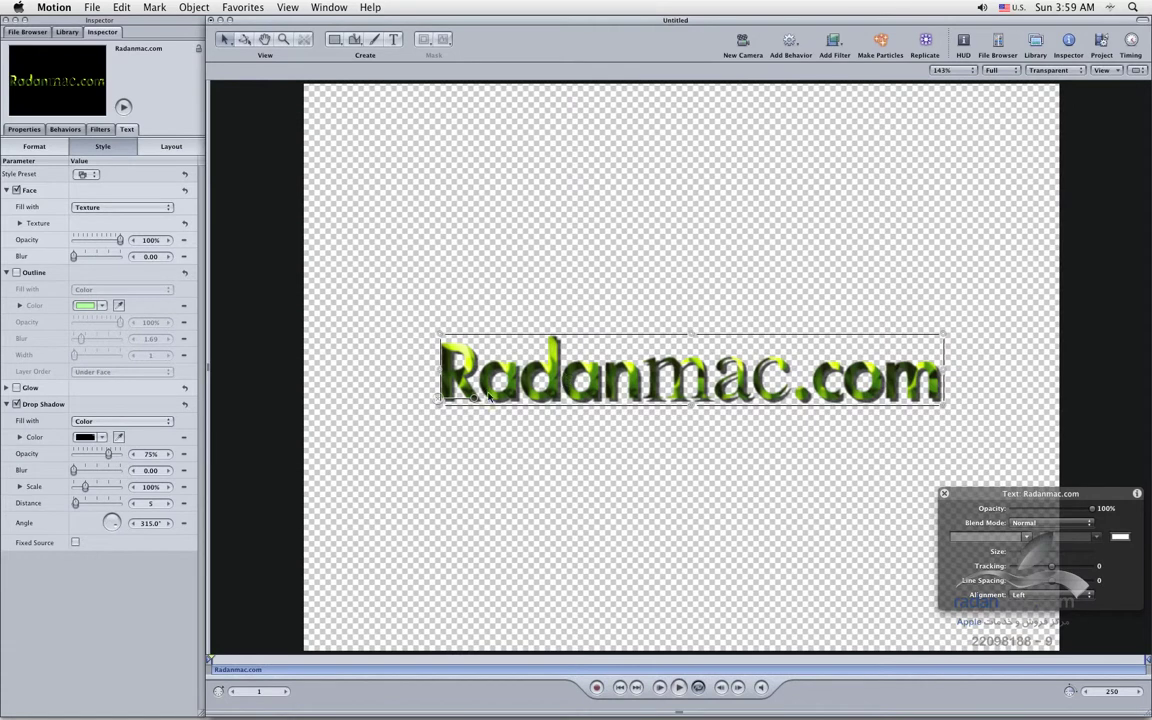
{"action": "mouse_move", "coordinate": [75, 503]}
{"action": "left_mouse_down"}
{"action": "mouse_move", "coordinate": [90, 503]}
{"action": "mouse_move", "coordinate": [77, 504]}
{"action": "left_mouse_up"}
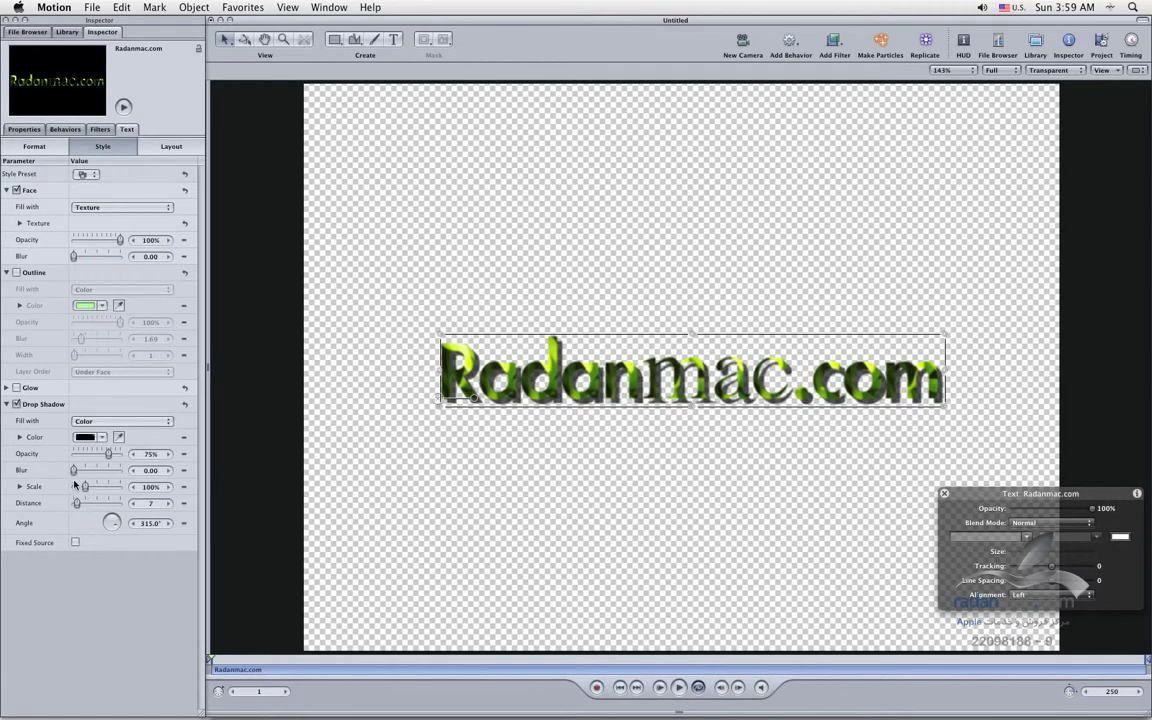
{"action": "left_click_drag", "start_coordinate": [75, 470], "coordinate": [81, 471]}
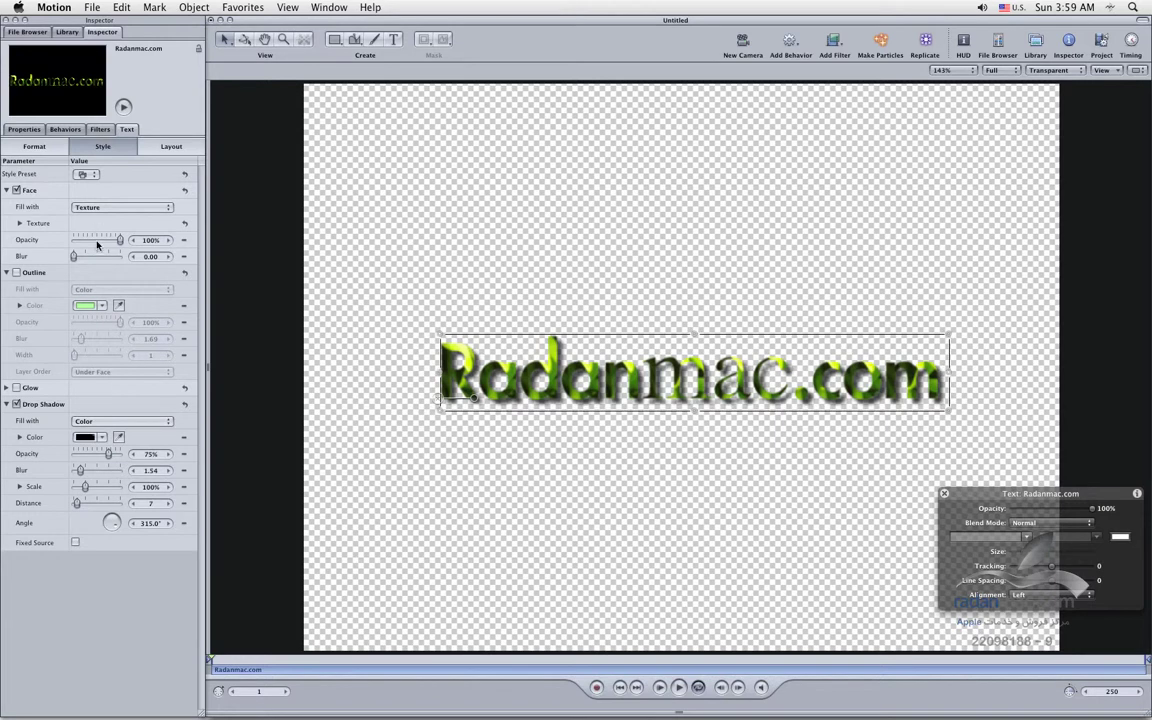
Step: Turn the Radanmac.com outline back on and return the canvas background to Color
{"action": "left_click", "coordinate": [16, 273]}
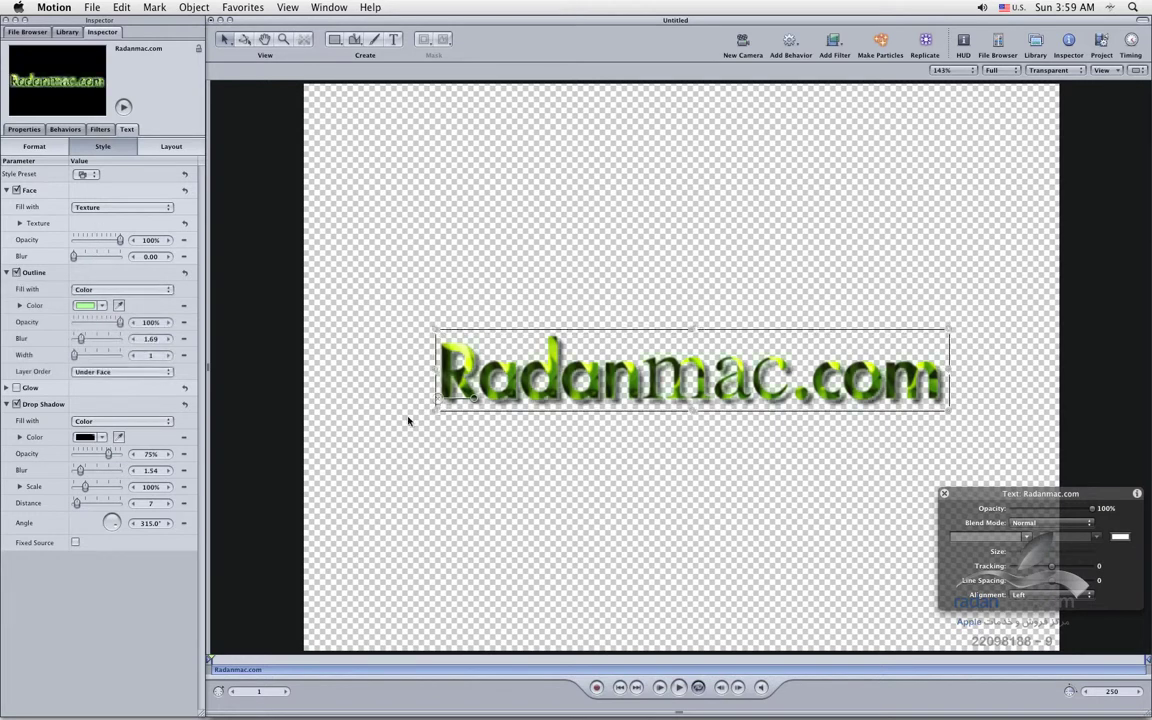
{"action": "left_click", "coordinate": [1055, 71]}
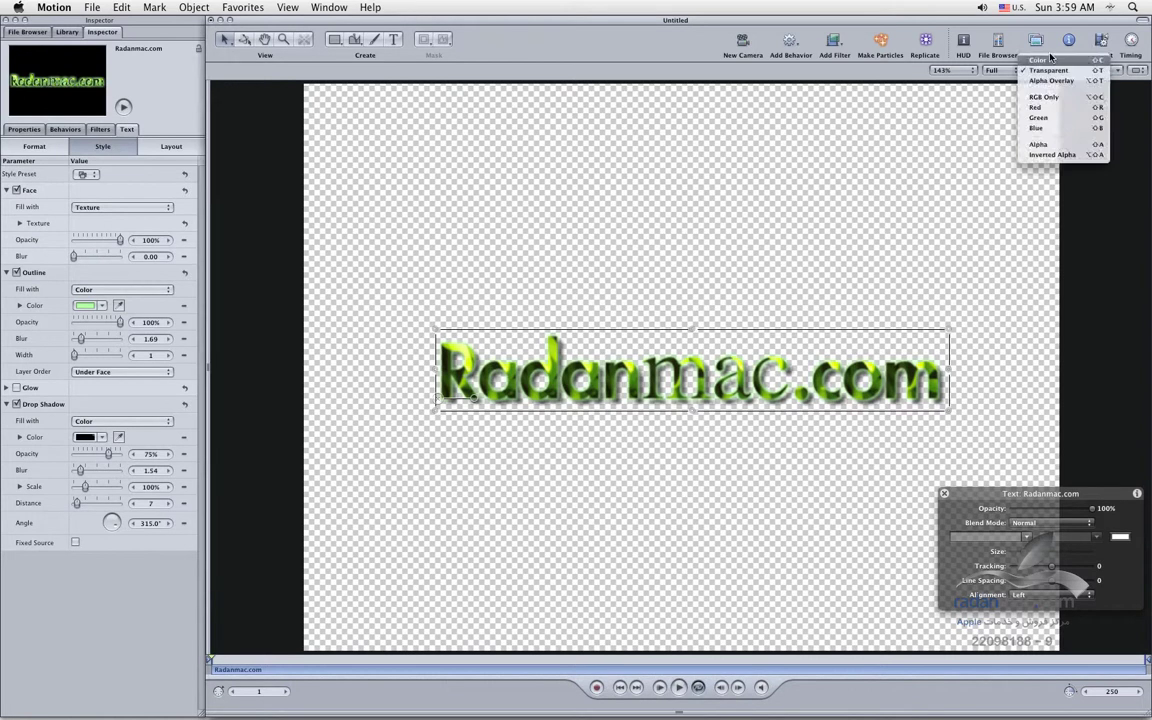
{"action": "left_click", "coordinate": [1040, 57]}
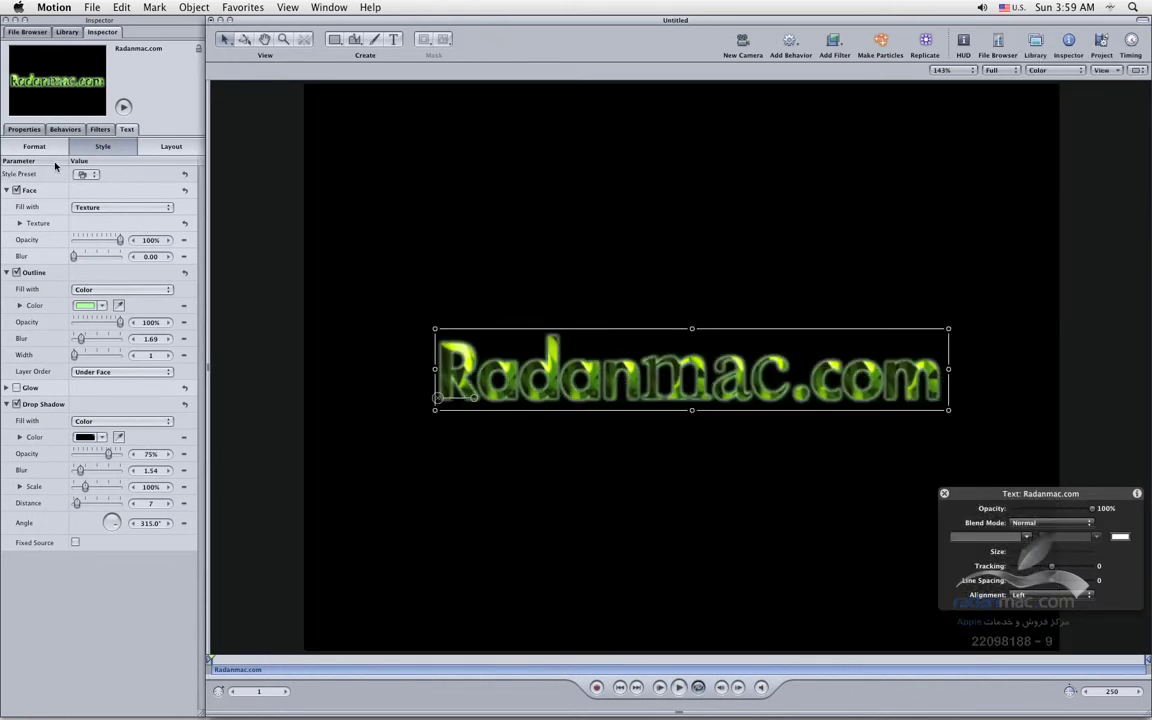
Step: Use Save Style in the Style Preset pop-up to store the look as 'Army Green Texture'
{"action": "left_click", "coordinate": [97, 175]}
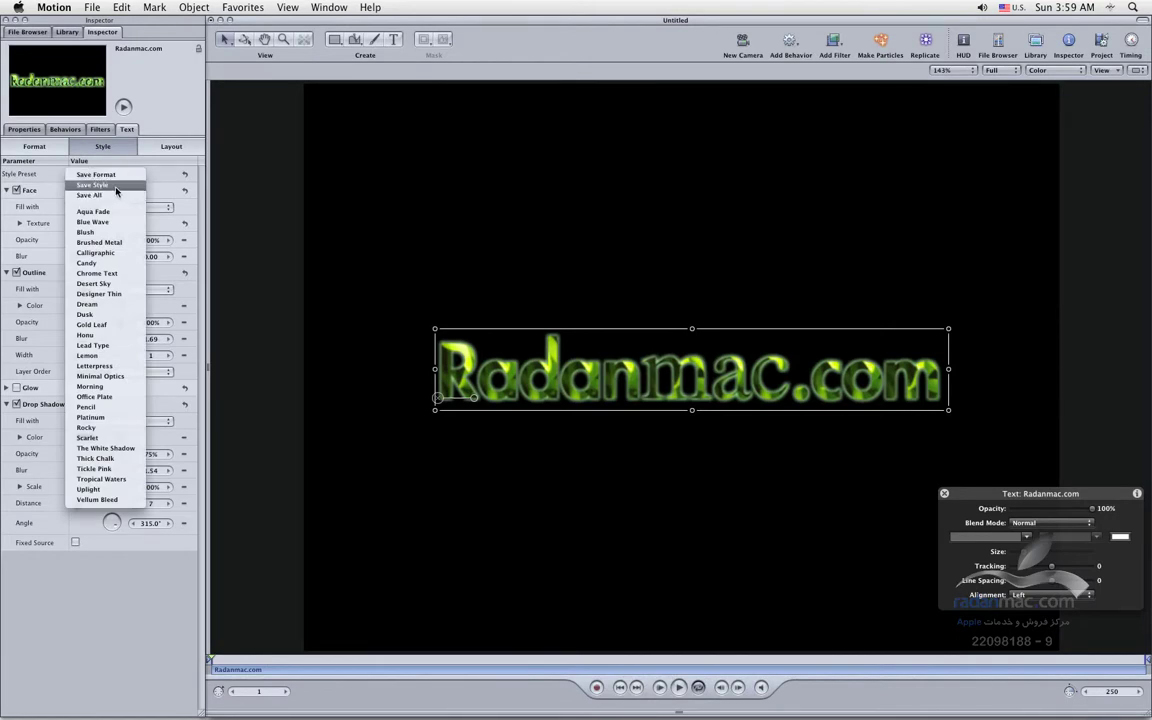
{"action": "left_click", "coordinate": [116, 187]}
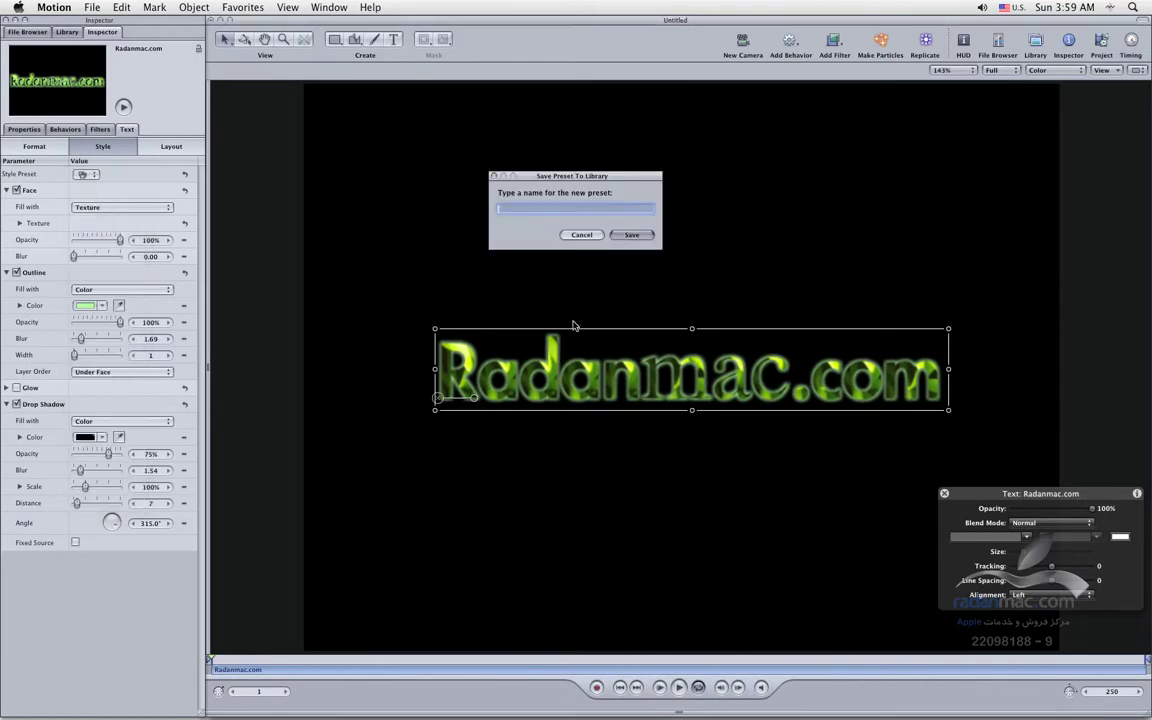
{"action": "type", "text": "Army"}
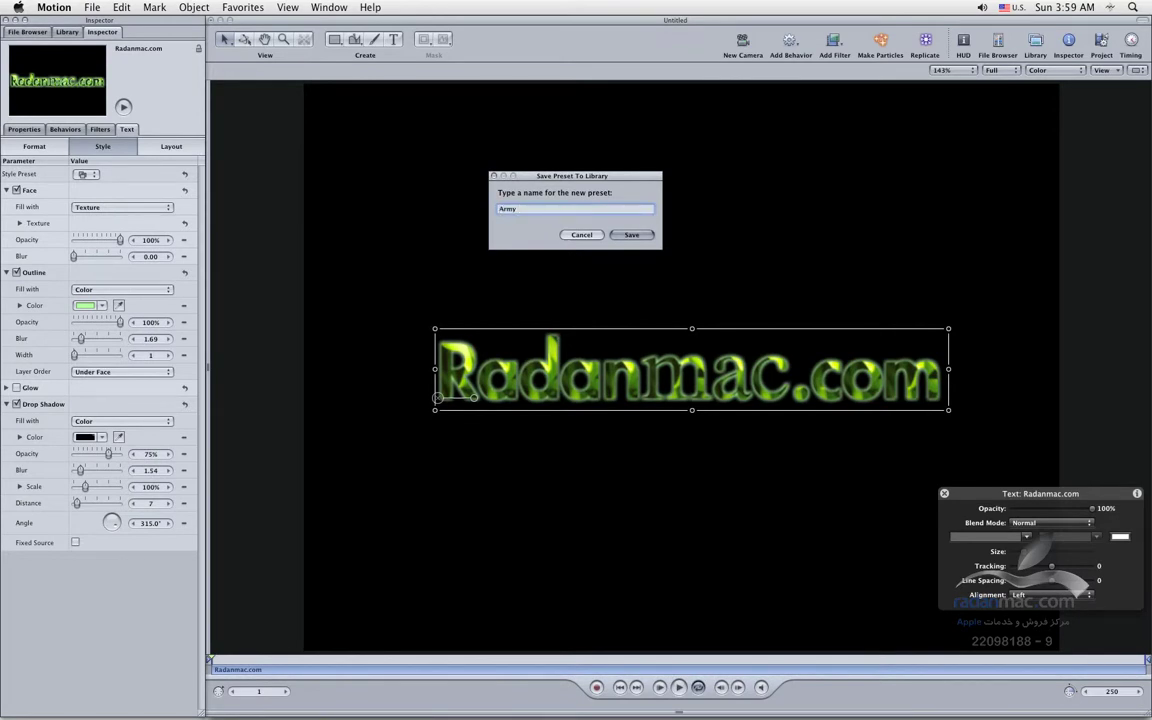
{"action": "type", "text": " Green Texture"}
{"action": "key", "text": "Return"}
Step: Move the Radanmac.com title toward the top, switch input to Persian, and start a new text layer below
{"action": "left_click_drag", "start_coordinate": [603, 300], "coordinate": [528, 197]}
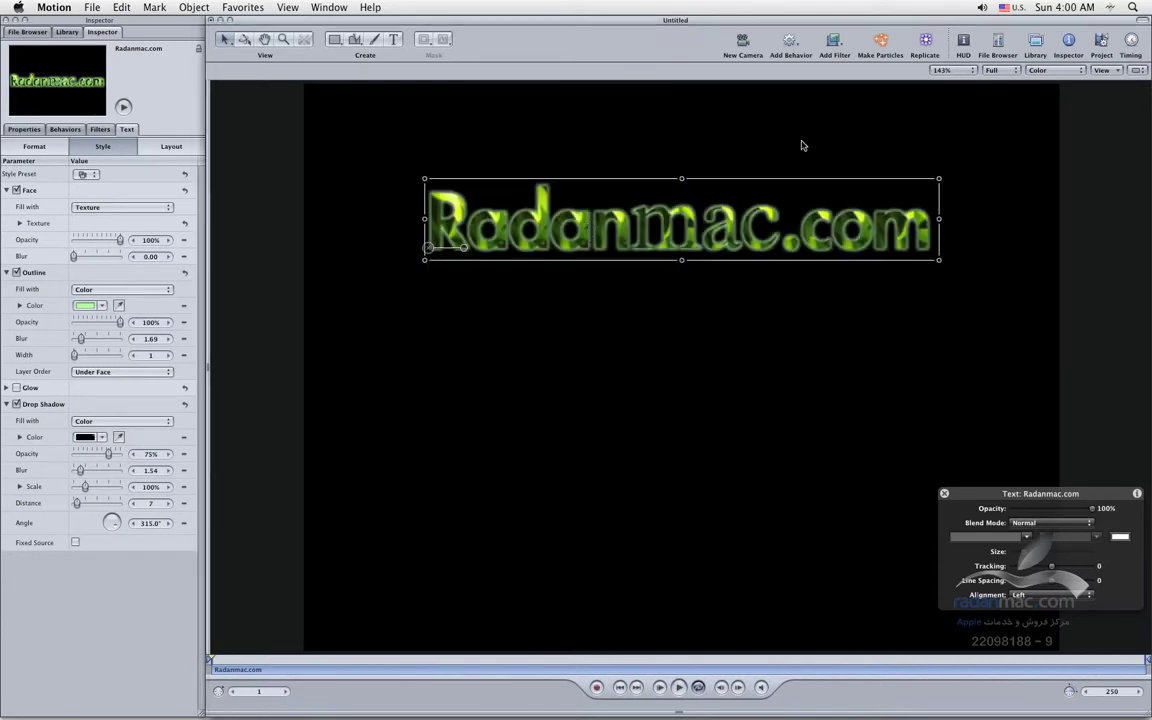
{"action": "left_click", "coordinate": [1022, 5]}
{"action": "left_click", "coordinate": [1040, 36]}
{"action": "left_click", "coordinate": [393, 40]}
{"action": "left_click", "coordinate": [795, 352]}
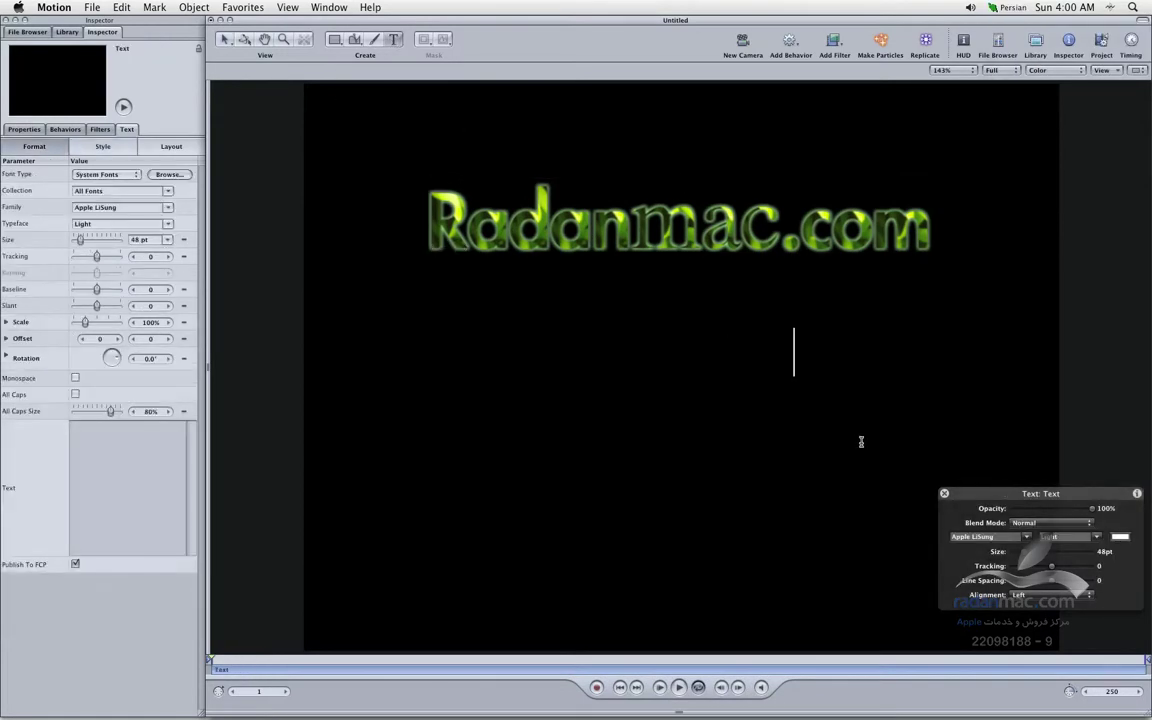
Step: Type the Persian name, correcting typos, then select the whole name to change its font
{"action": "type", "text": "ام"}
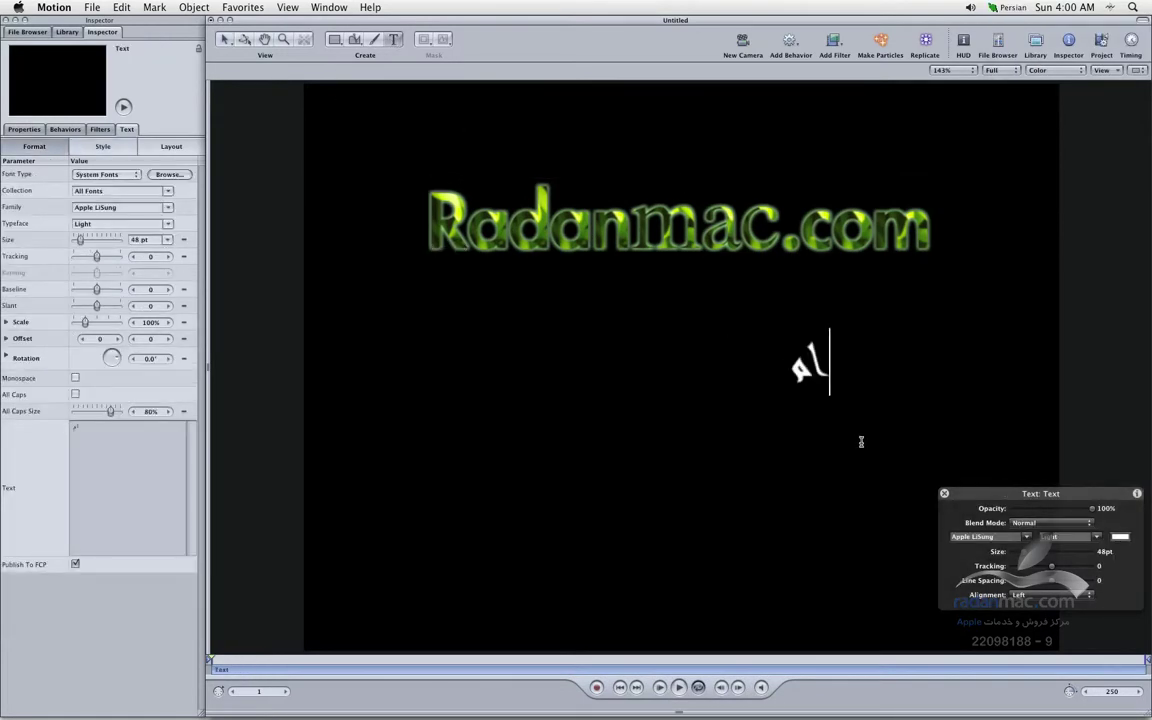
{"action": "type", "text": "یر عزیزی"}
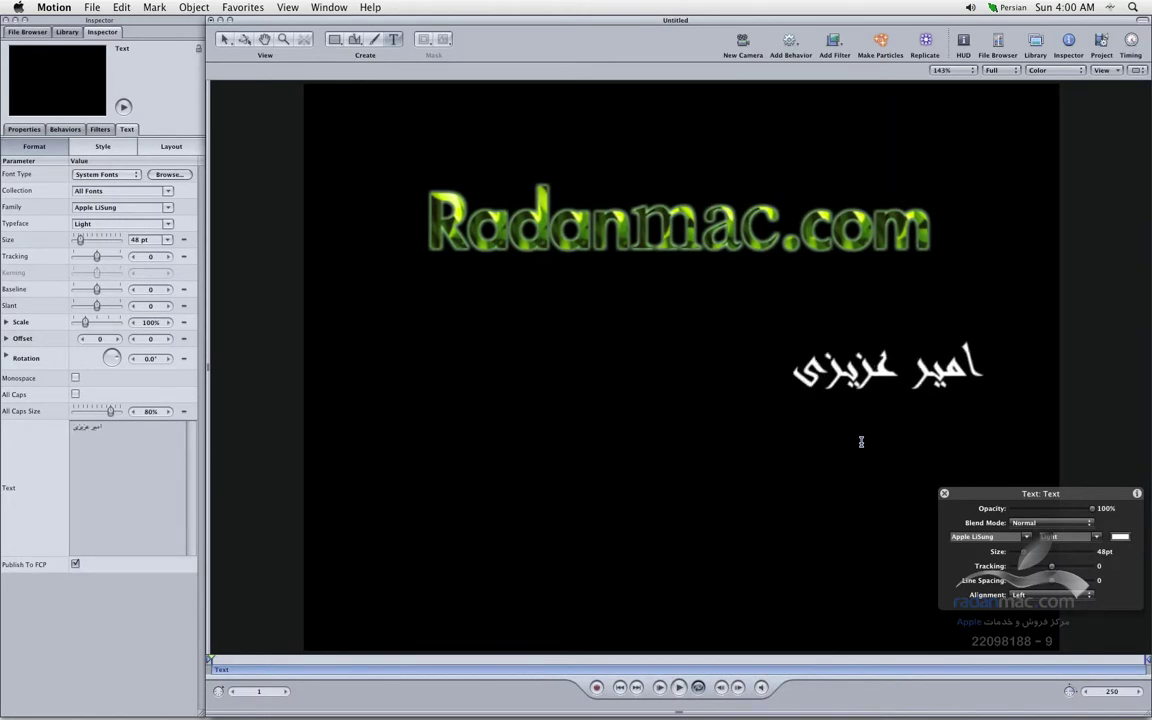
{"action": "left_click_drag", "start_coordinate": [984, 362], "coordinate": [771, 375]}
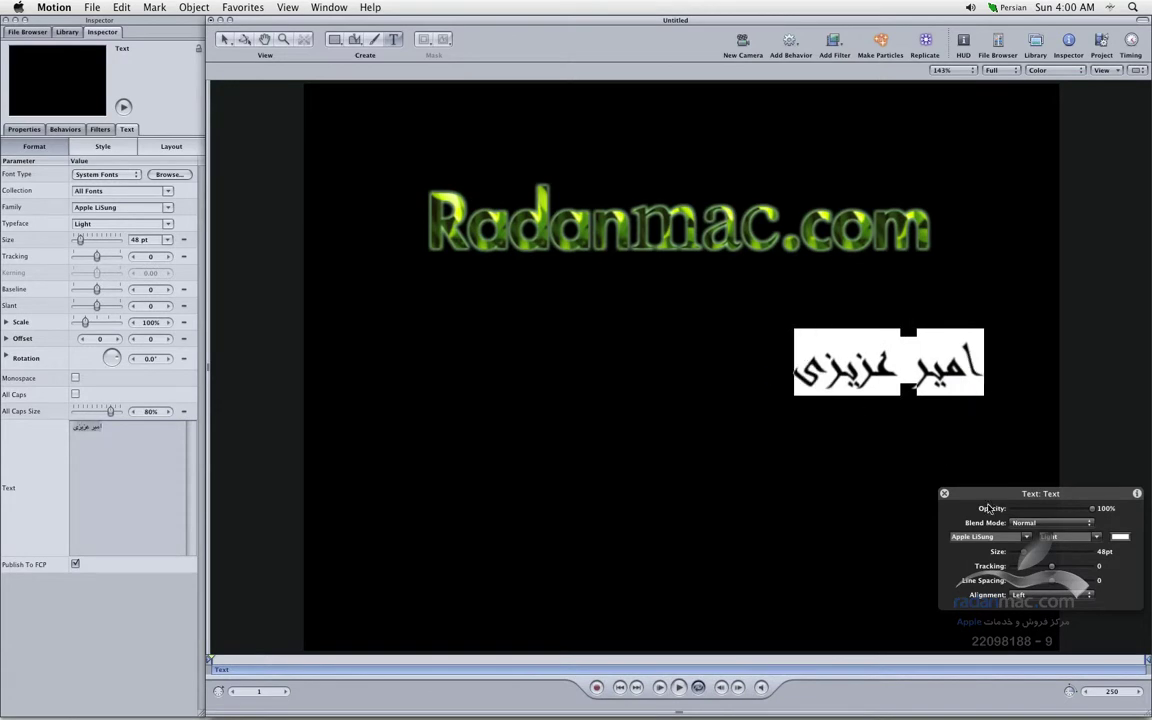
{"action": "left_click", "coordinate": [985, 537]}
Step: Set the Persian name in X Titre at 85 pt and centre it horizontally under Radanmac.com
{"action": "scroll", "coordinate": [975, 480], "scroll_direction": "down", "scroll_amount": 15}
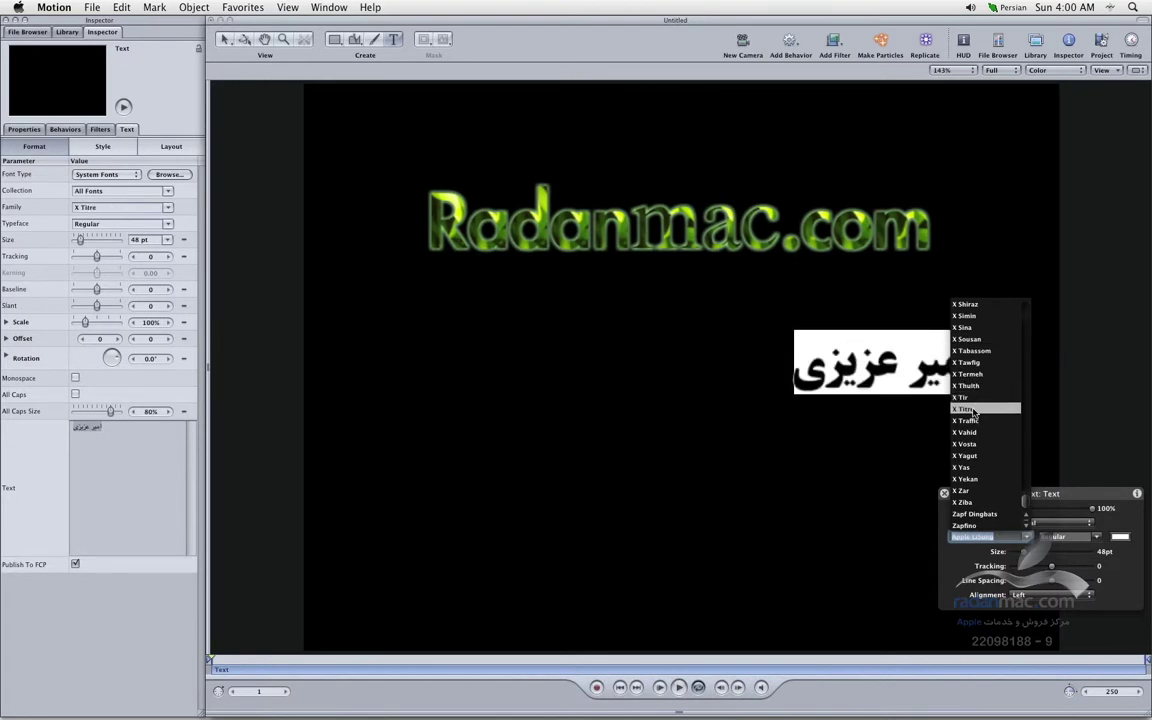
{"action": "left_click", "coordinate": [972, 411]}
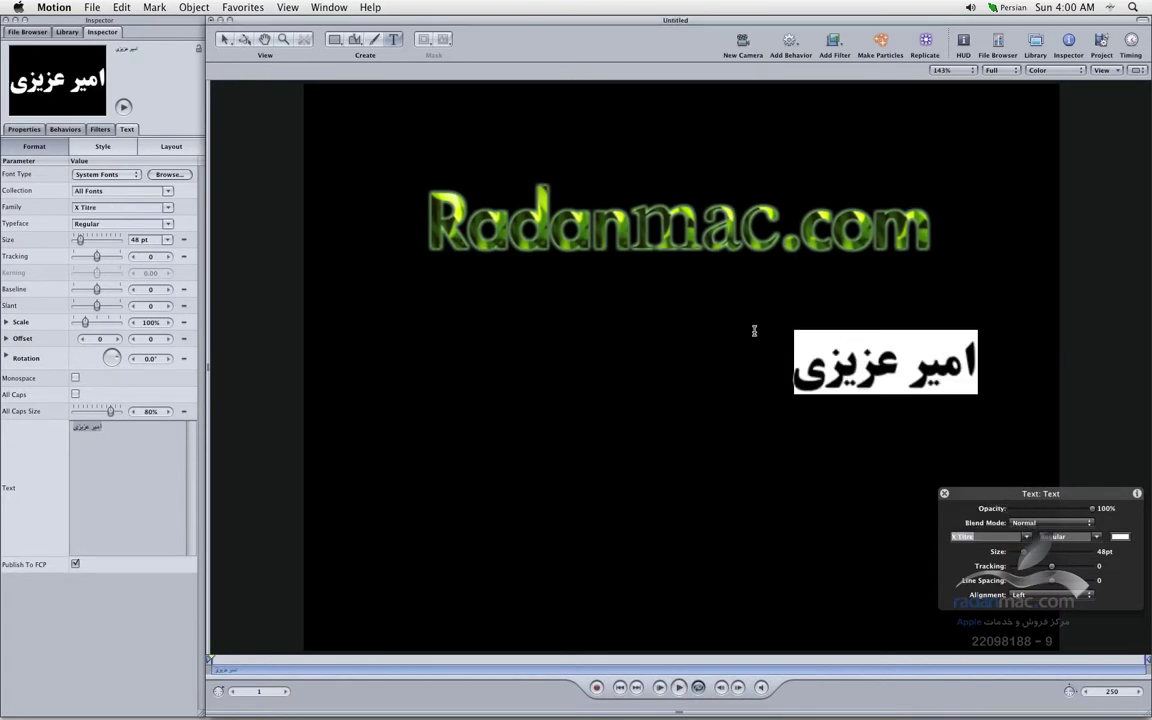
{"action": "left_click_drag", "start_coordinate": [856, 377], "coordinate": [652, 395]}
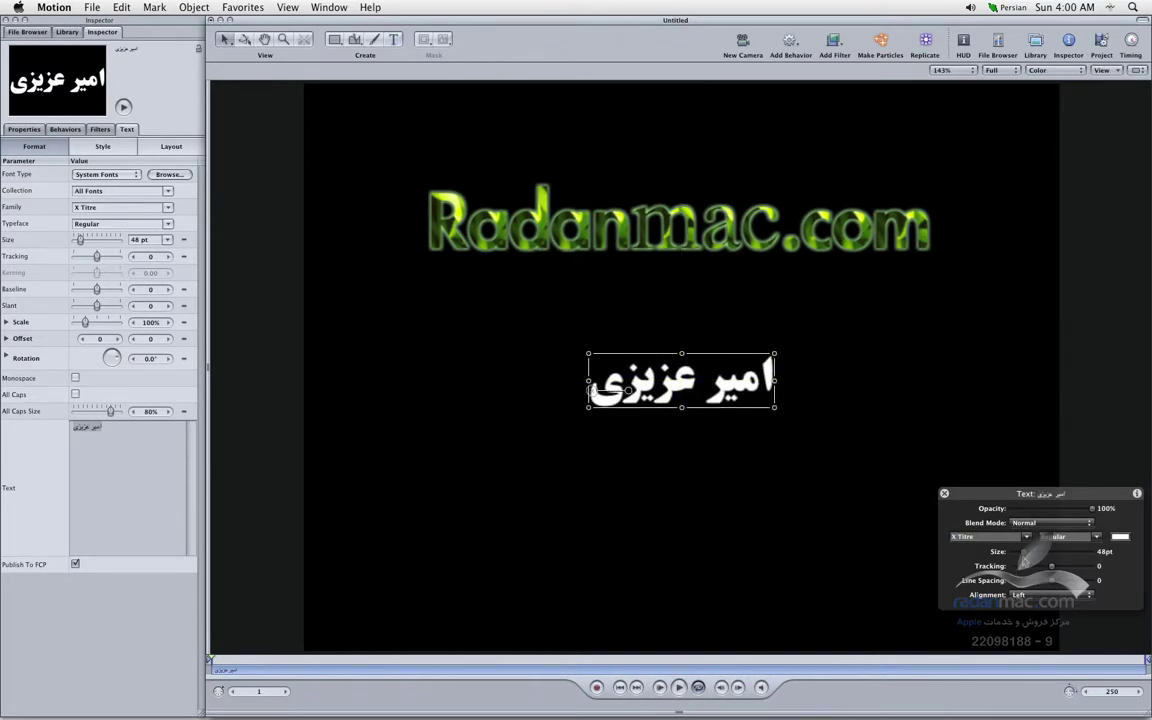
{"action": "left_click_drag", "start_coordinate": [1027, 557], "coordinate": [1070, 557]}
{"action": "left_click_drag", "start_coordinate": [786, 402], "coordinate": [690, 434]}
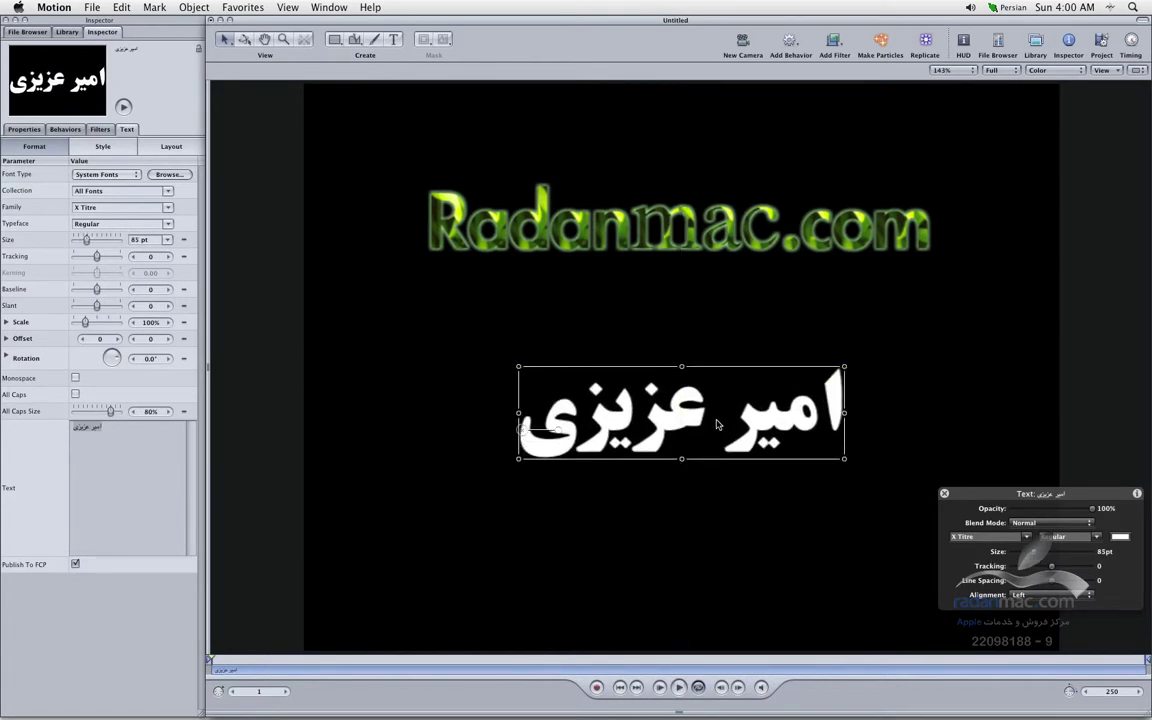
Step: Give the Persian name the green textured Army Green Texture look from the Style settings
{"action": "left_click", "coordinate": [103, 146]}
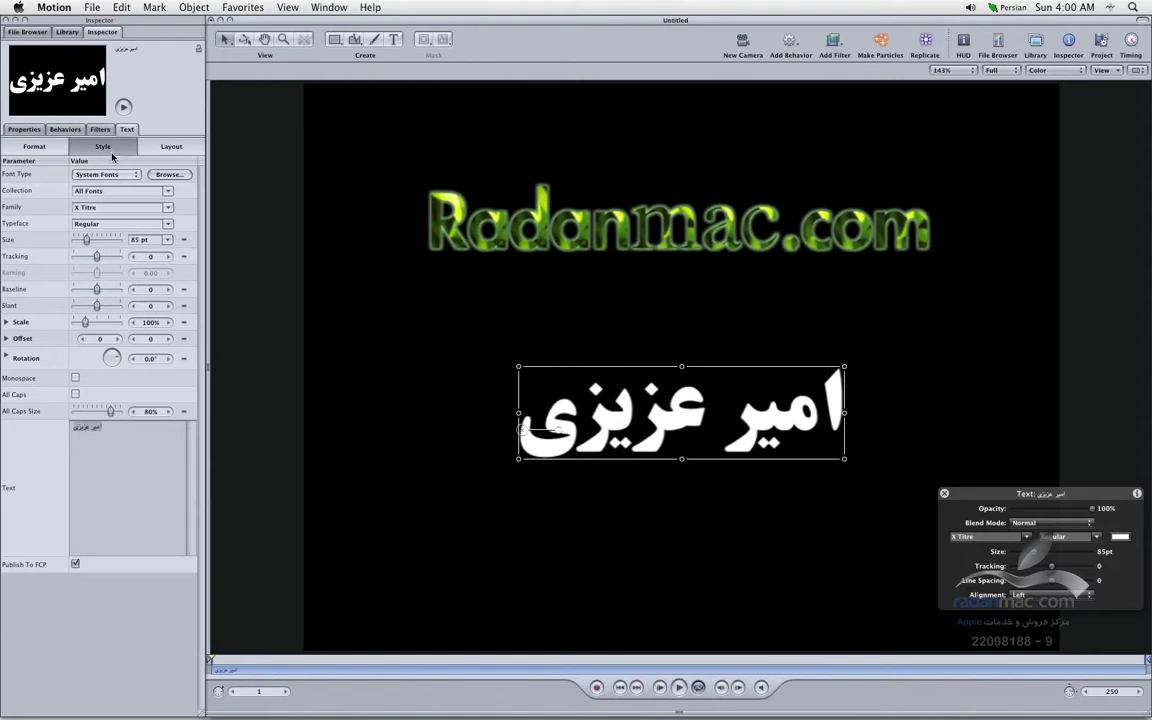
{"action": "left_click", "coordinate": [87, 175]}
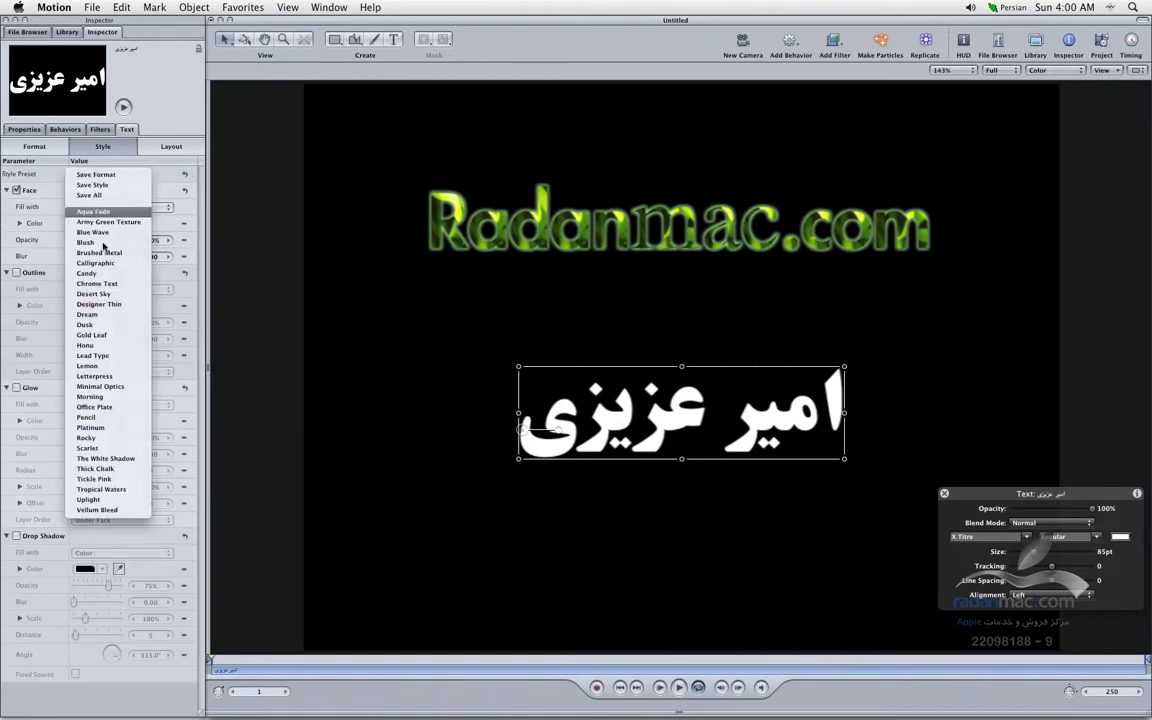
{"action": "key", "text": "Escape"}
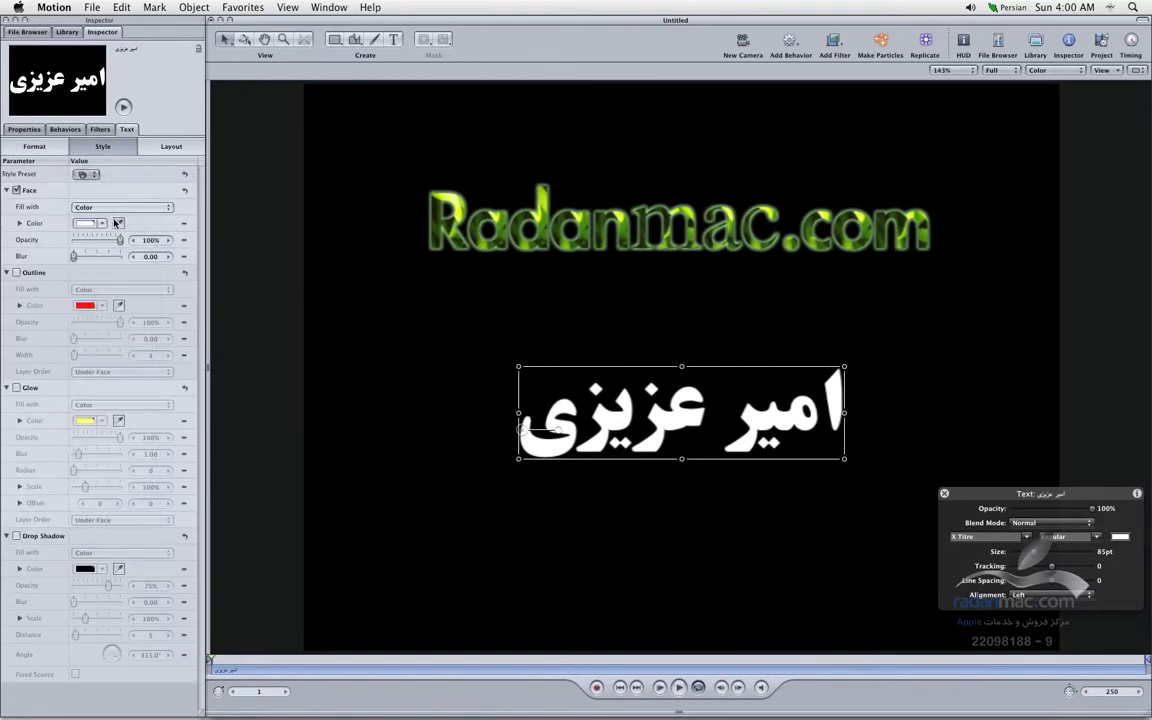
{"action": "left_click", "coordinate": [680, 430]}
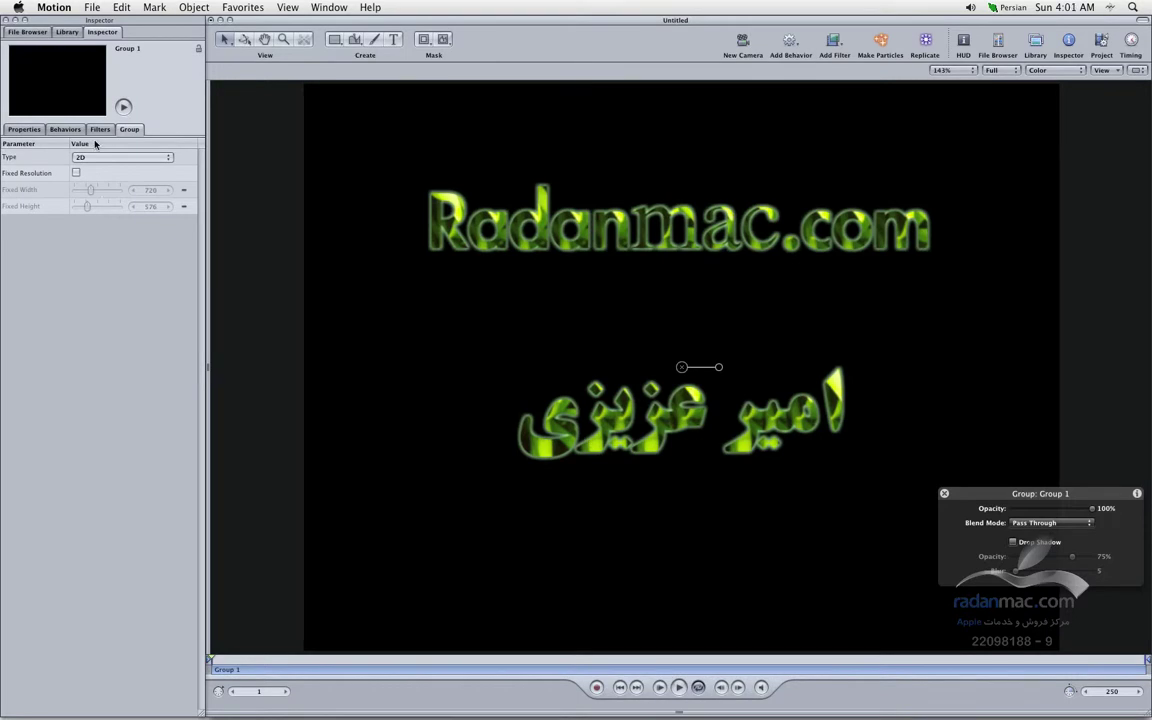
Step: Preview Army Green Texture, Lead Type and Chrome Text in Library Text Styles, then show Layers
{"action": "left_click", "coordinate": [69, 35]}
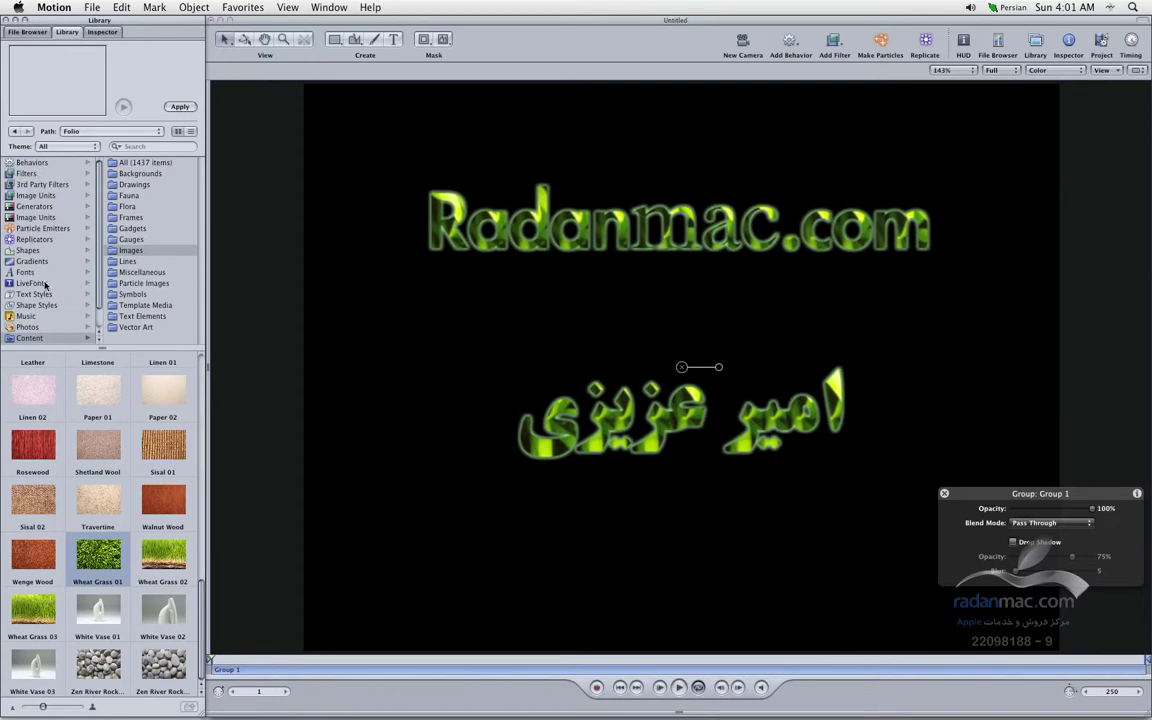
{"action": "left_click", "coordinate": [46, 294]}
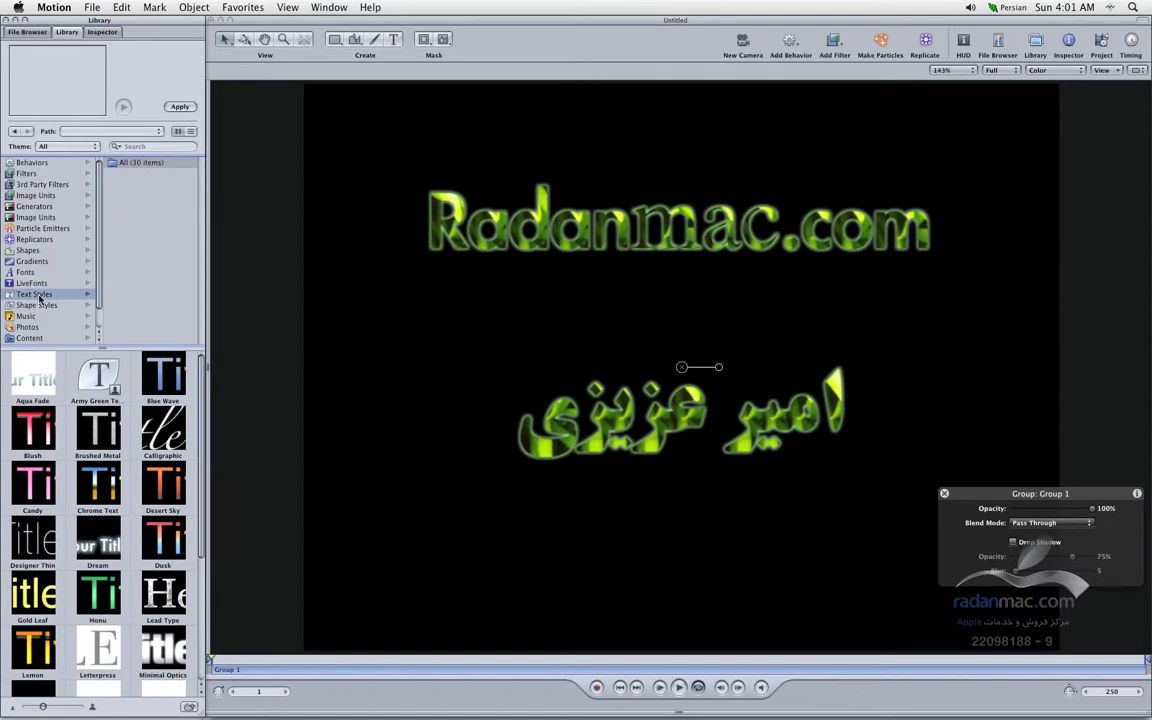
{"action": "left_click", "coordinate": [96, 379]}
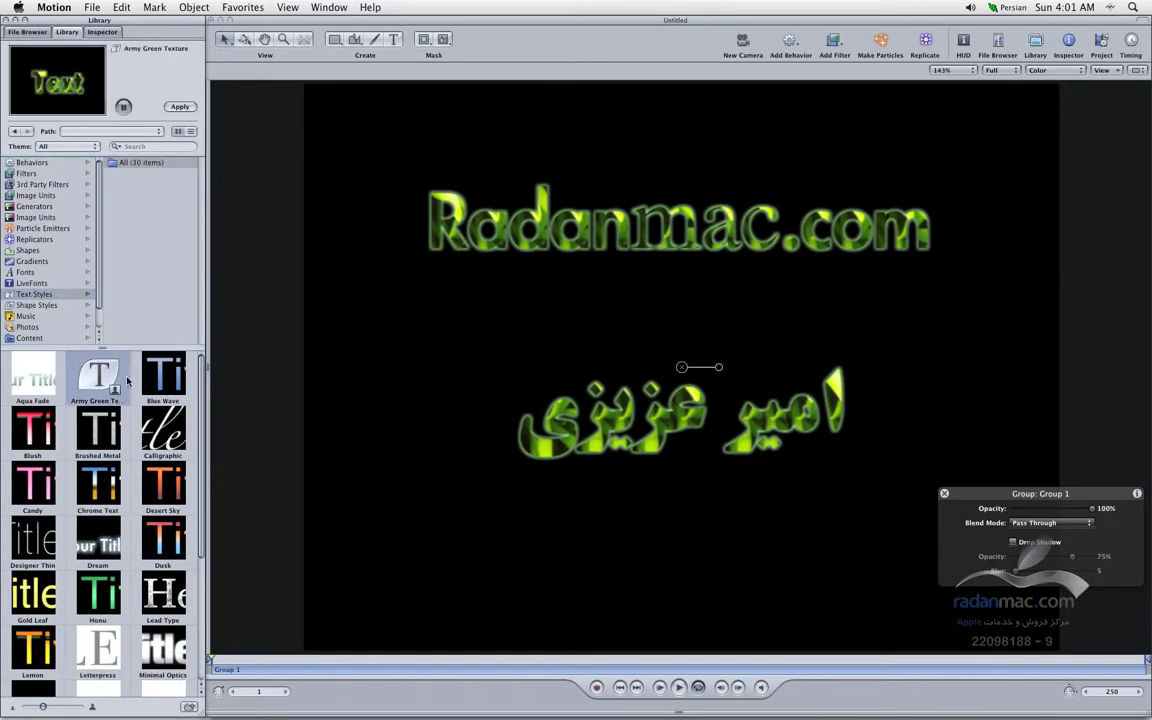
{"action": "scroll", "coordinate": [115, 398], "scroll_direction": "down", "scroll_amount": 4}
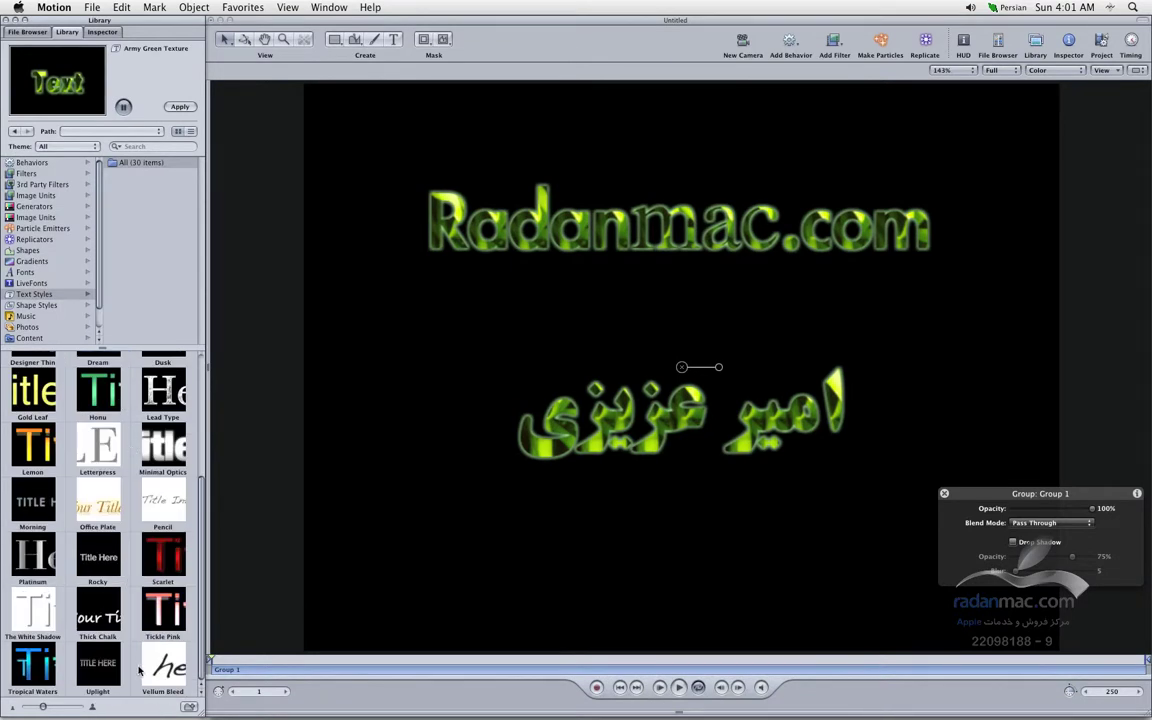
{"action": "scroll", "coordinate": [140, 670], "scroll_direction": "up", "scroll_amount": 2}
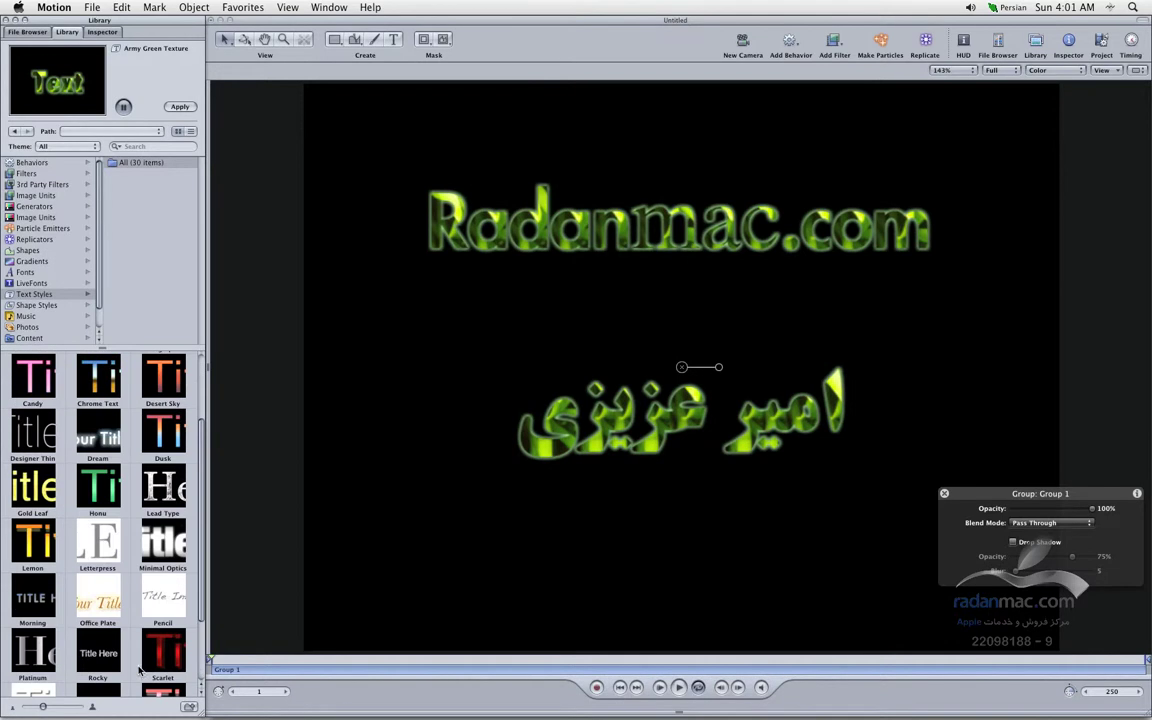
{"action": "left_click", "coordinate": [165, 488]}
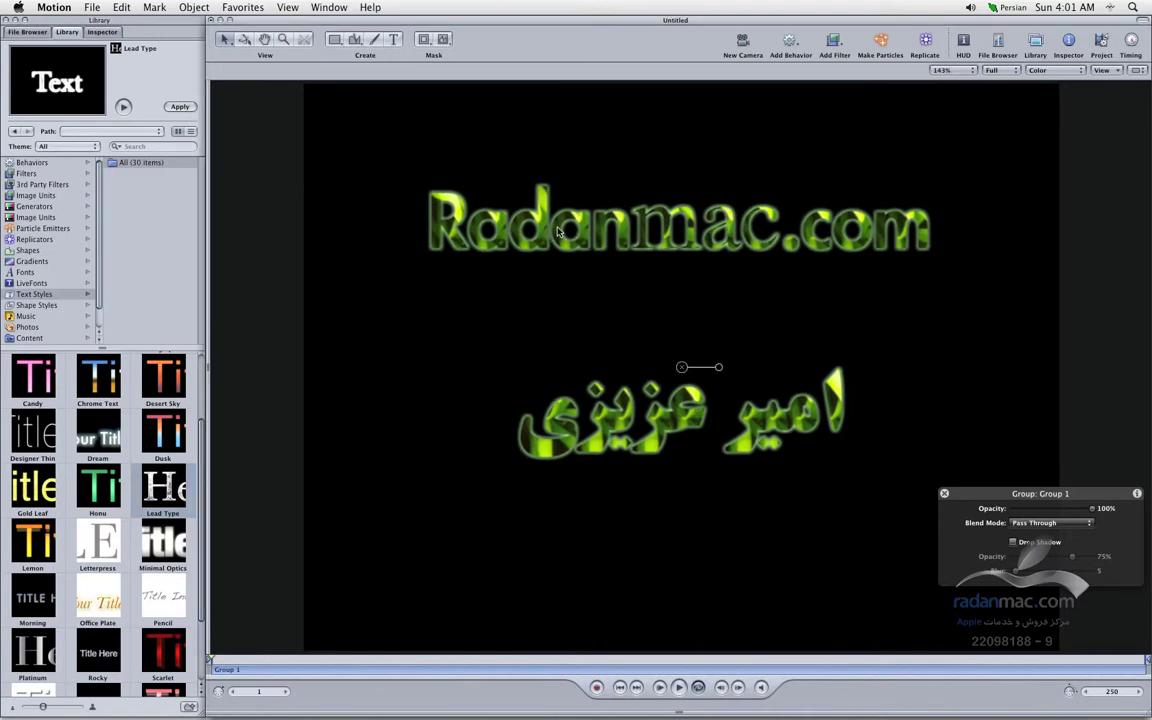
{"action": "key", "text": "super+Tab"}
{"action": "key", "text": "super+Tab"}
{"action": "left_click", "coordinate": [95, 370]}
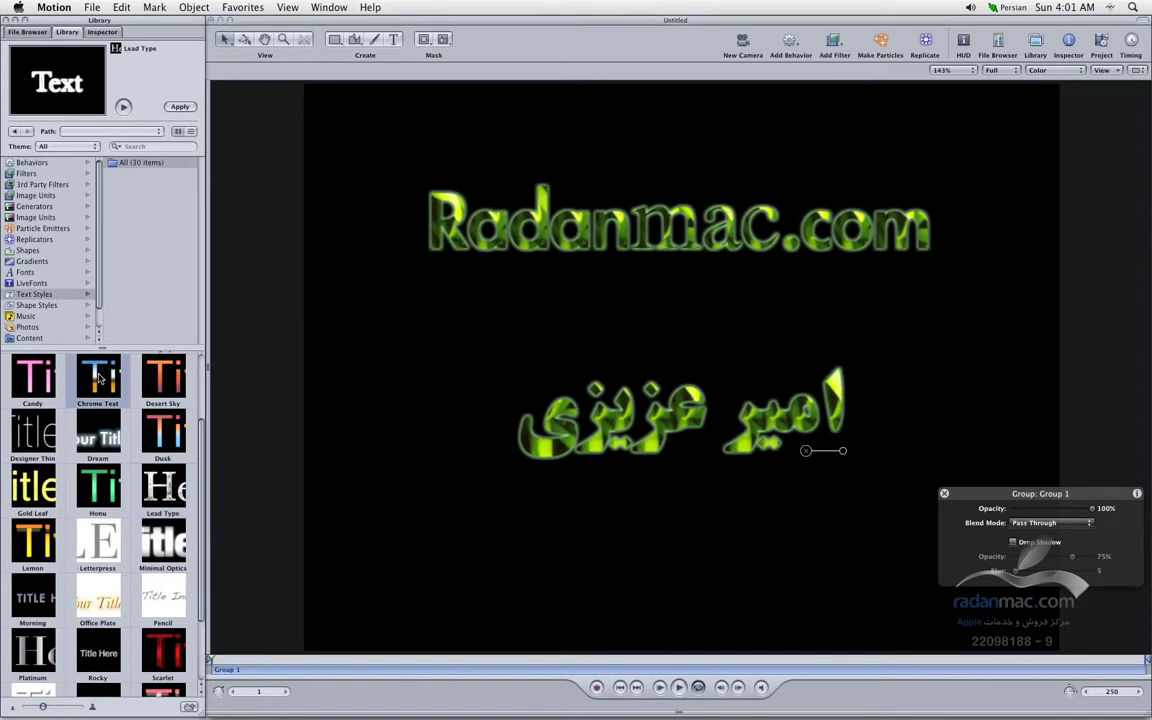
{"action": "key", "text": "super+4"}
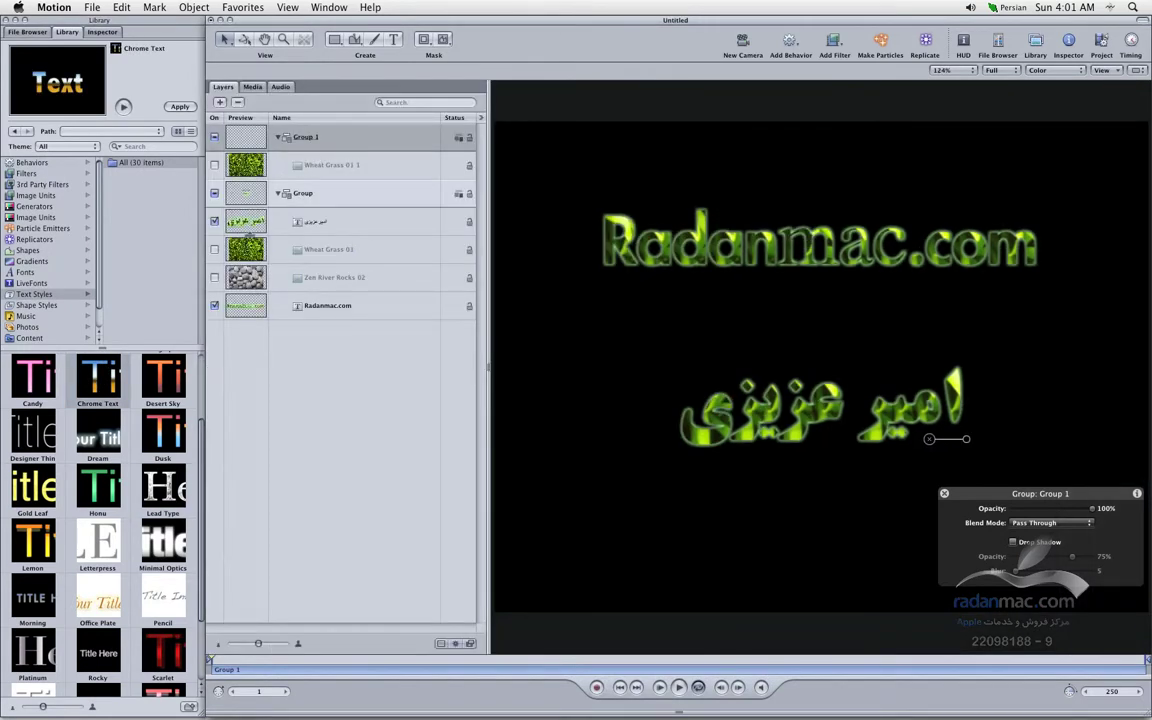
Step: Apply Chrome Text, then Candy, to the Radanmac.com layer and view its Inspector style settings
{"action": "left_click", "coordinate": [236, 304]}
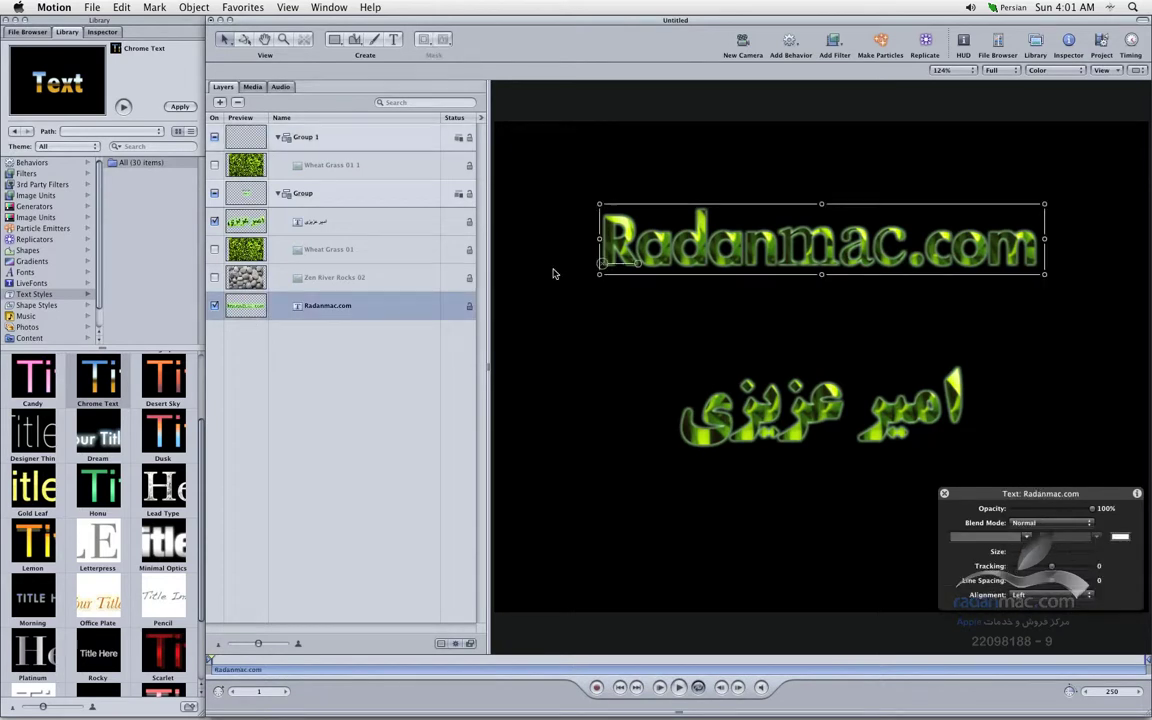
{"action": "key", "text": "super+4"}
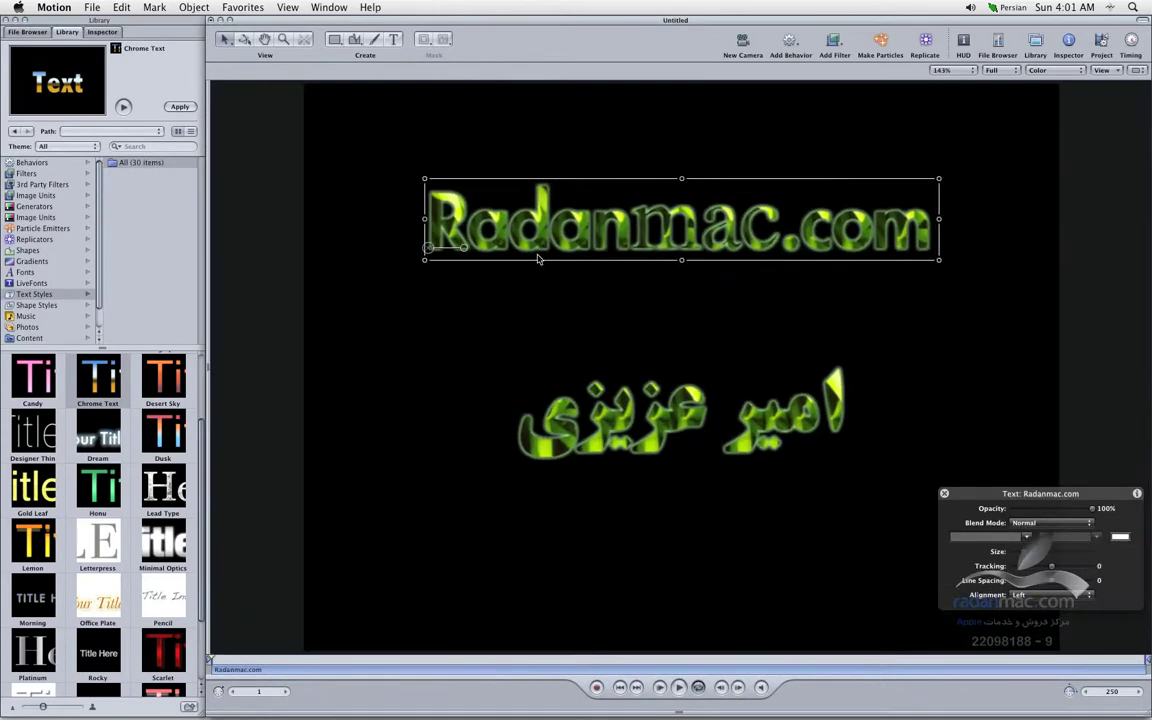
{"action": "left_click", "coordinate": [180, 106]}
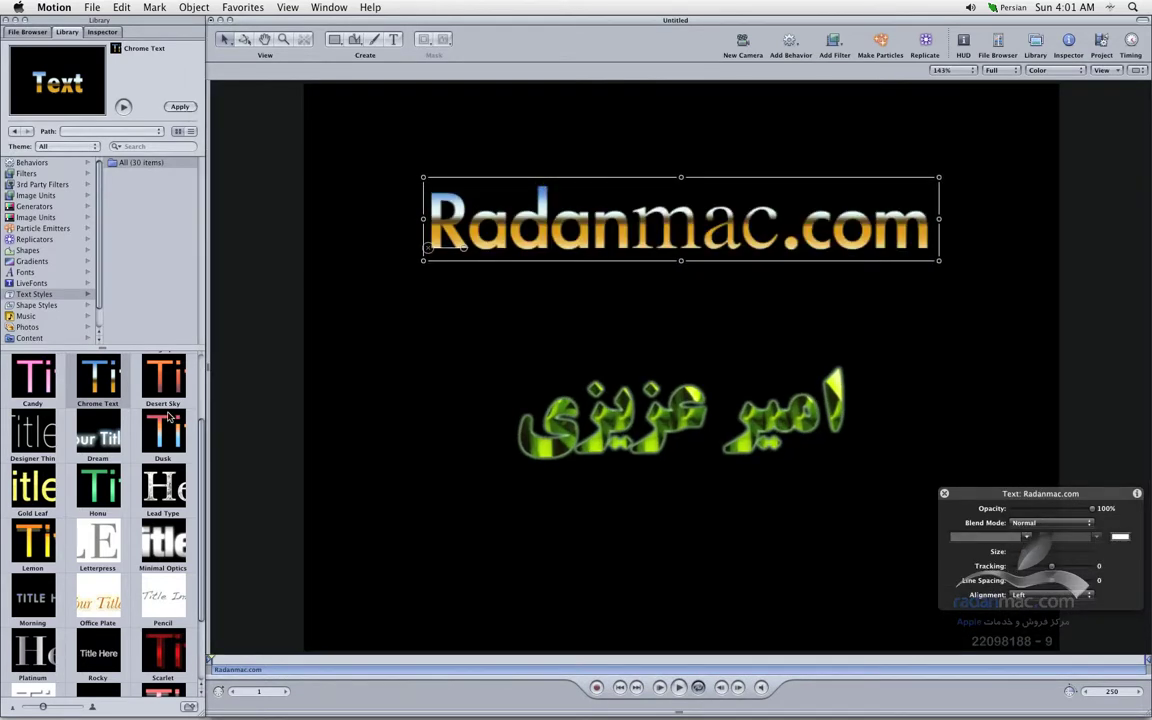
{"action": "left_click", "coordinate": [33, 378]}
{"action": "left_click", "coordinate": [180, 106]}
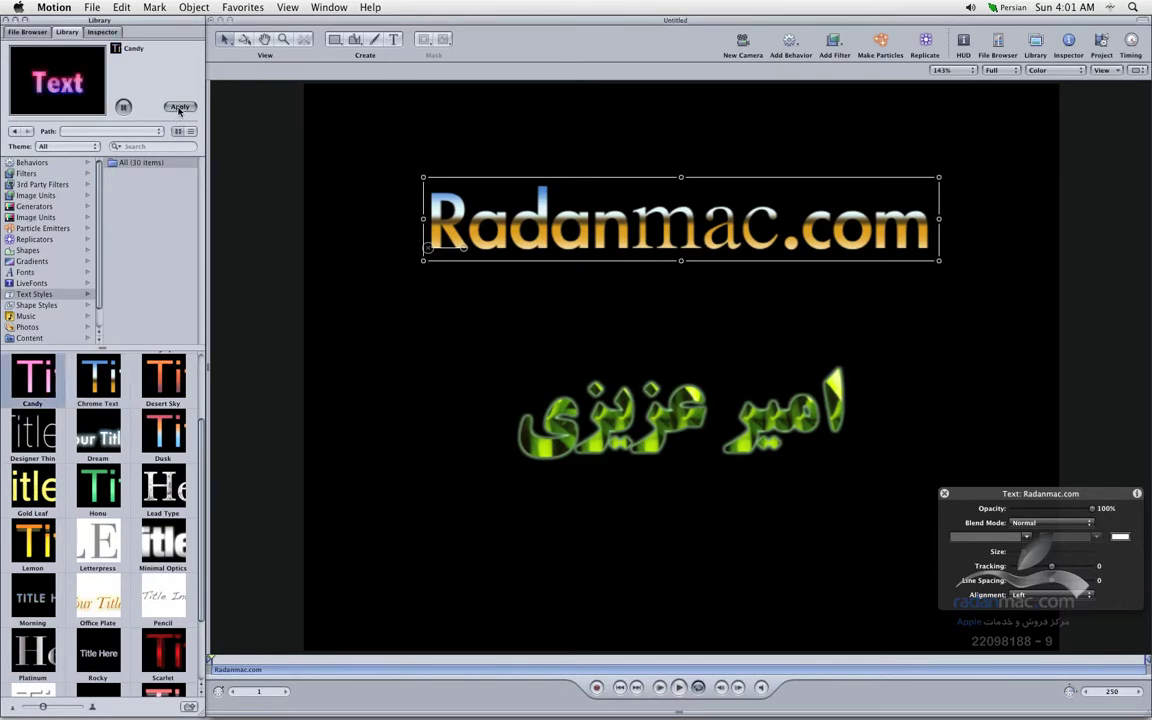
{"action": "scroll", "coordinate": [157, 566], "scroll_direction": "down", "scroll_amount": 3}
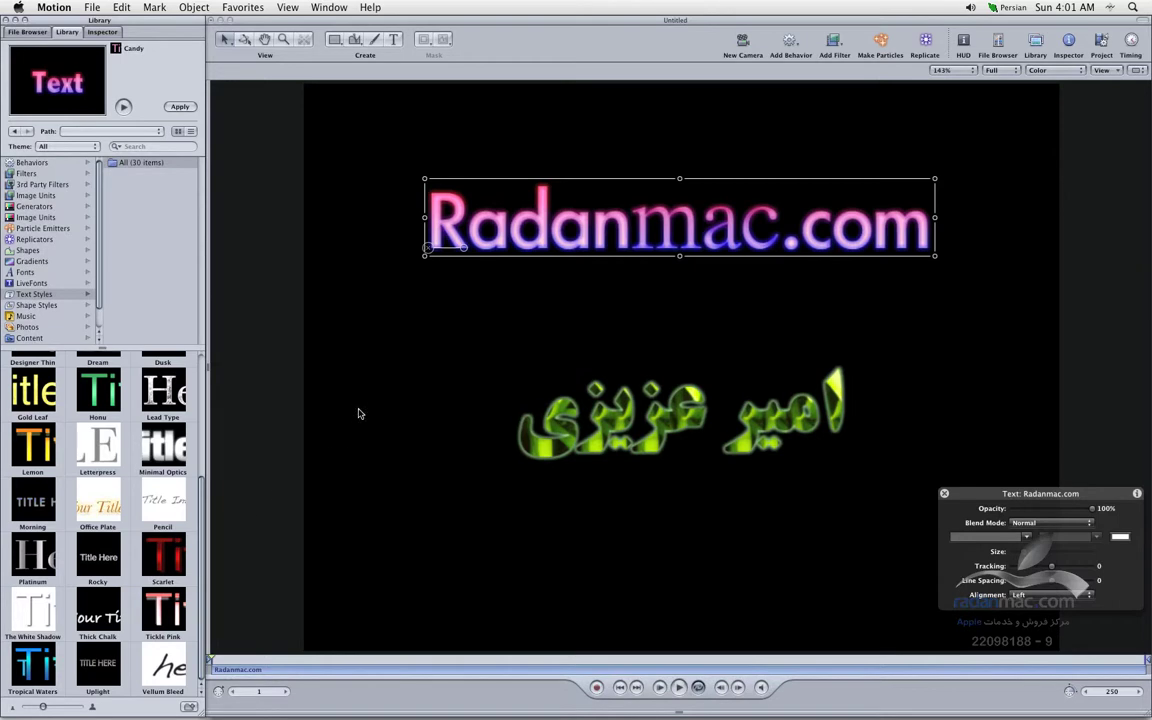
{"action": "scroll", "coordinate": [187, 367], "scroll_direction": "up", "scroll_amount": 4}
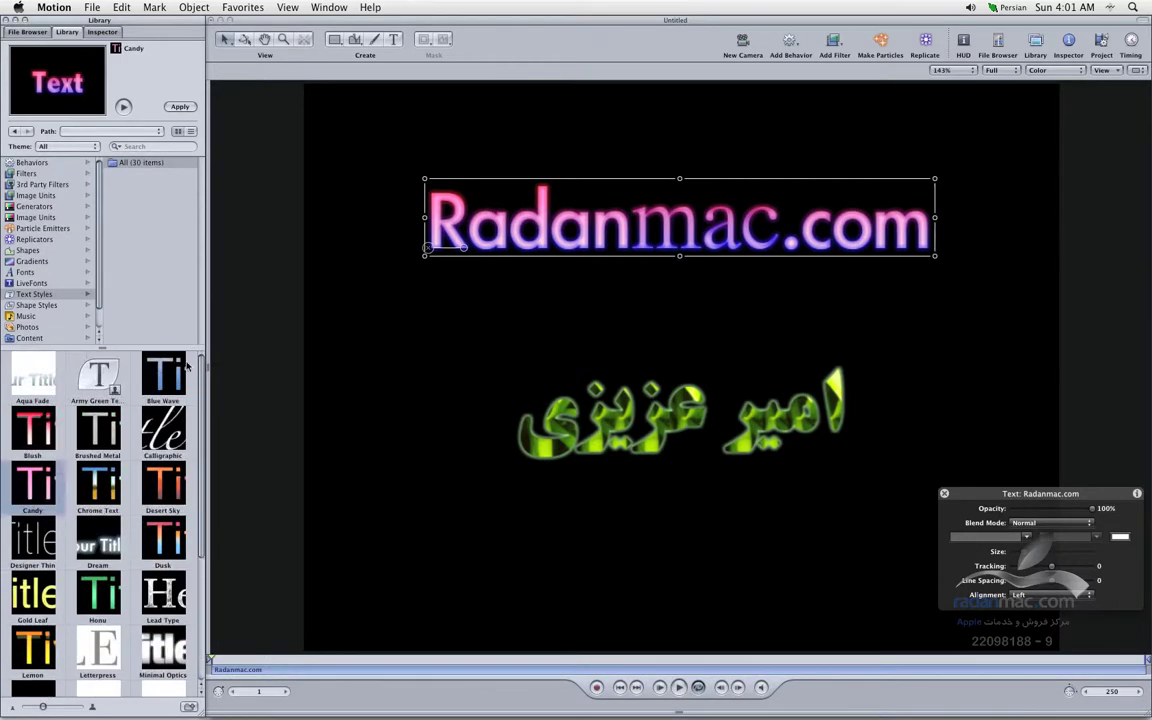
{"action": "left_click", "coordinate": [102, 31]}
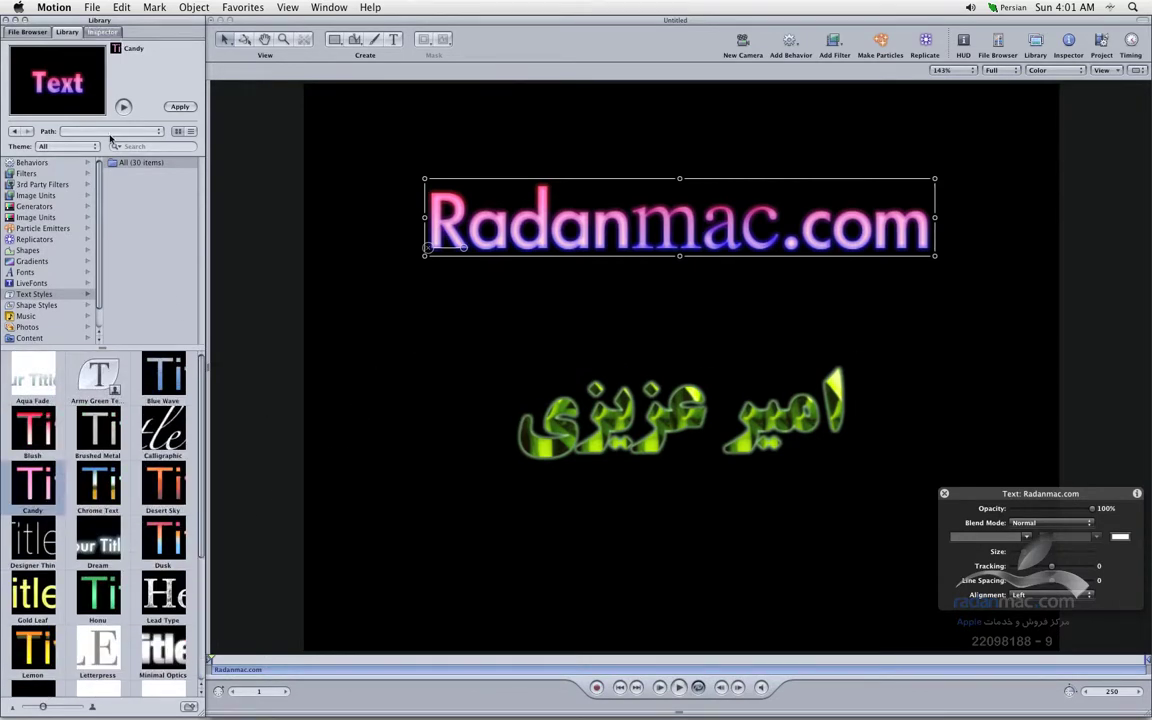